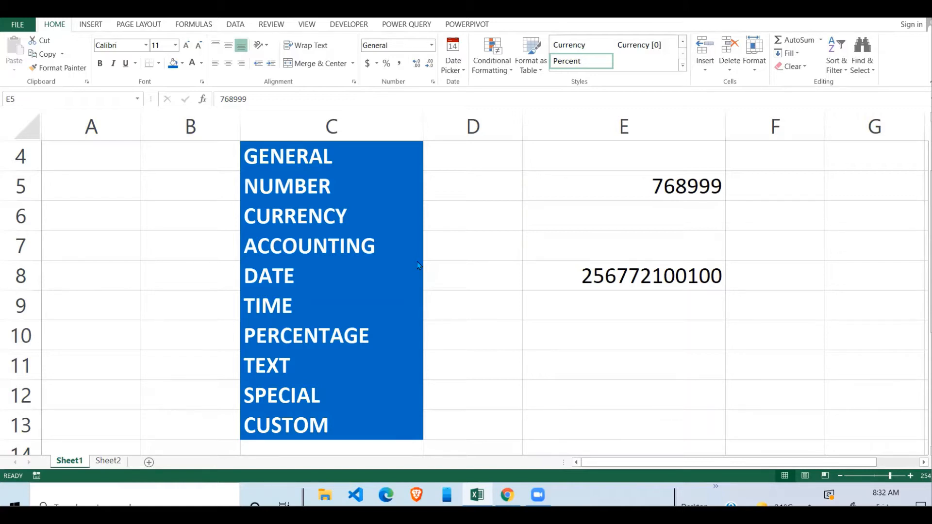
Point out the General, Number, Currency and Accounting number format categories
click(362, 187)
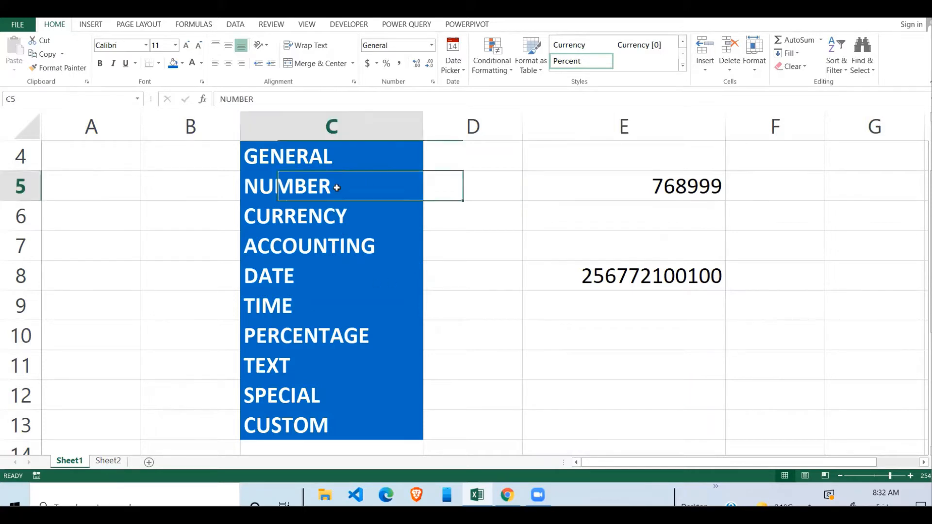
click(327, 155)
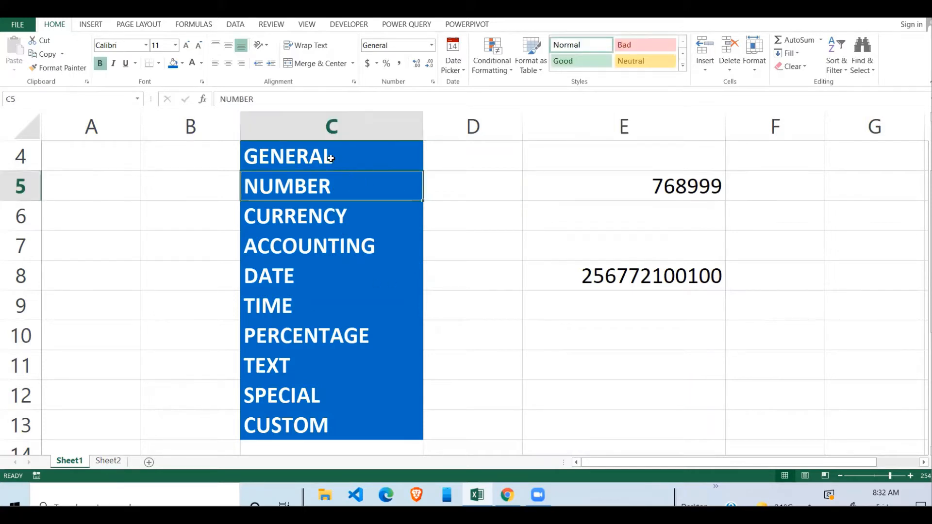
click(363, 188)
click(346, 156)
click(351, 191)
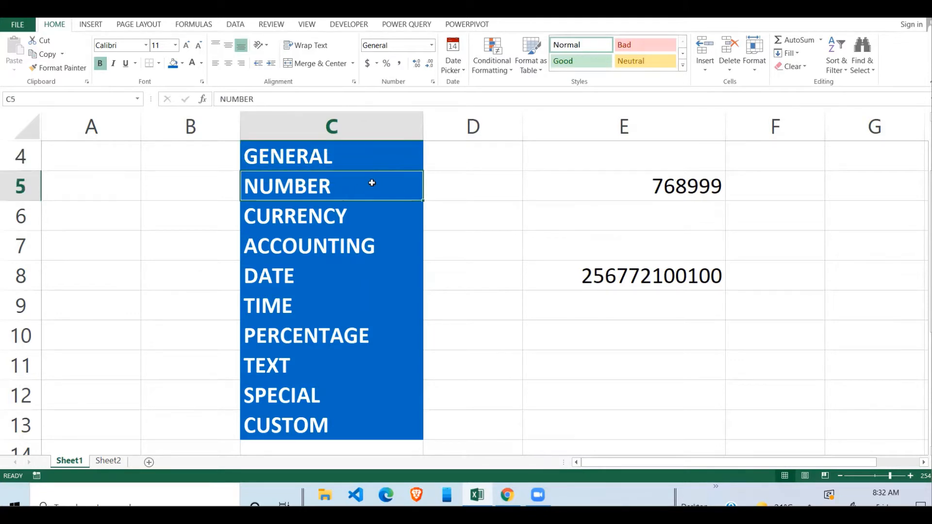
click(351, 223)
click(398, 240)
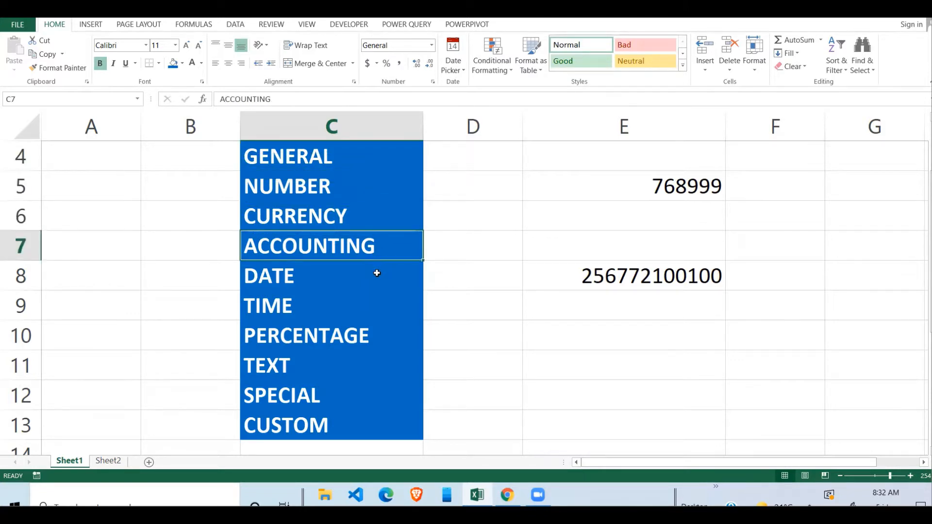
Point out the Date, Time, Percentage, Text, Special and Custom categories
click(348, 284)
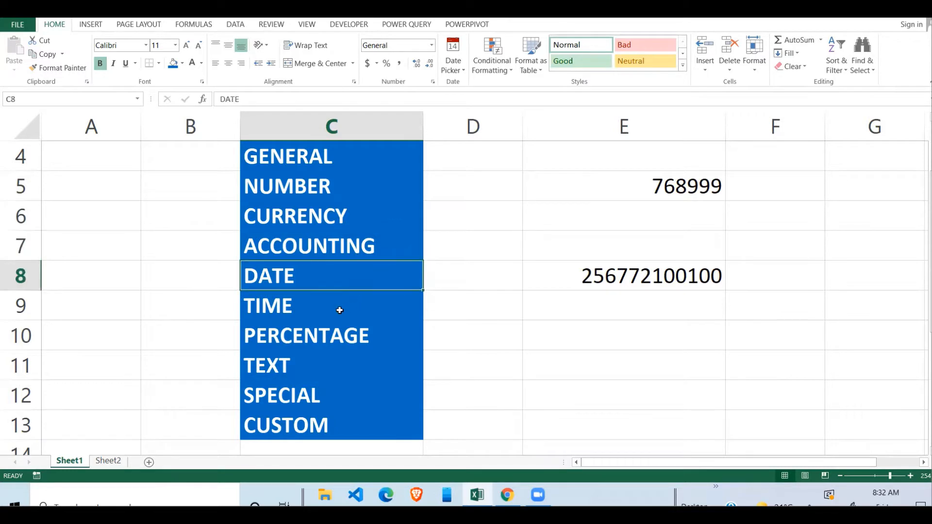
click(340, 310)
click(368, 337)
click(367, 356)
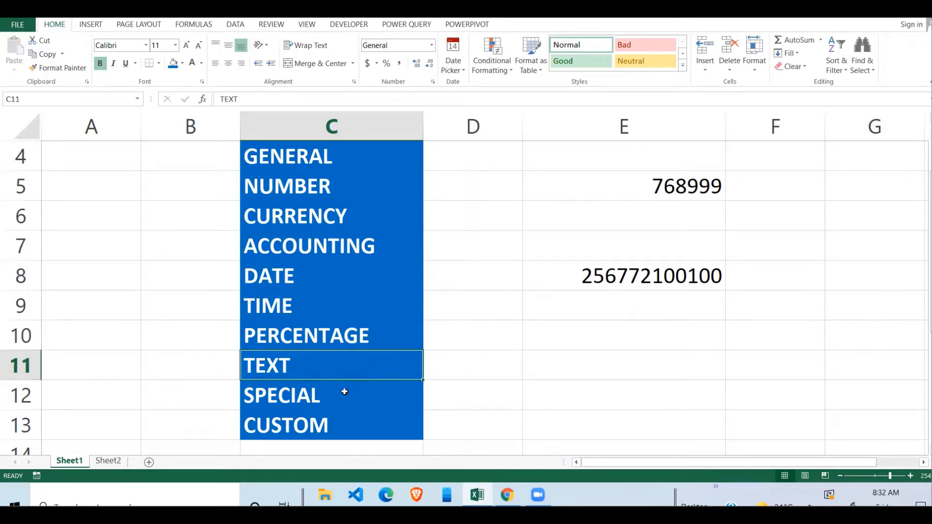
click(390, 387)
click(337, 432)
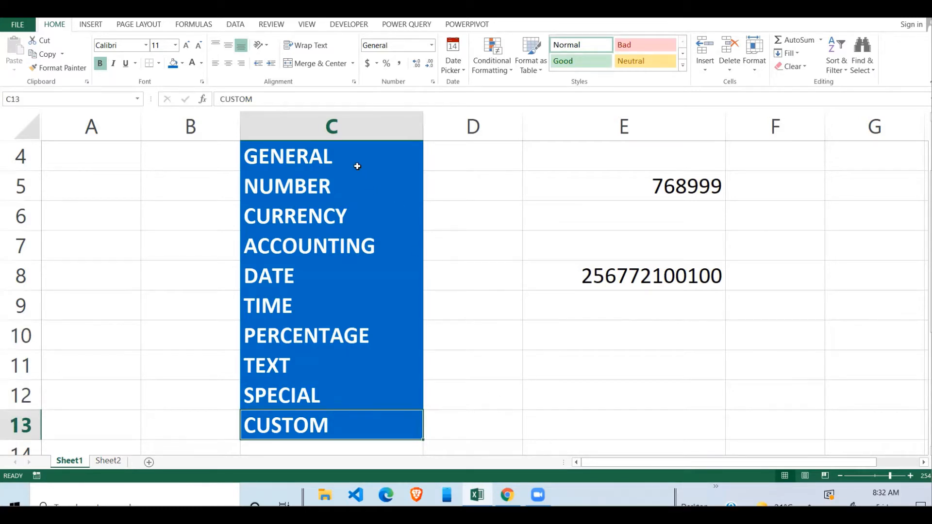
drag(358, 165, 348, 403)
click(434, 353)
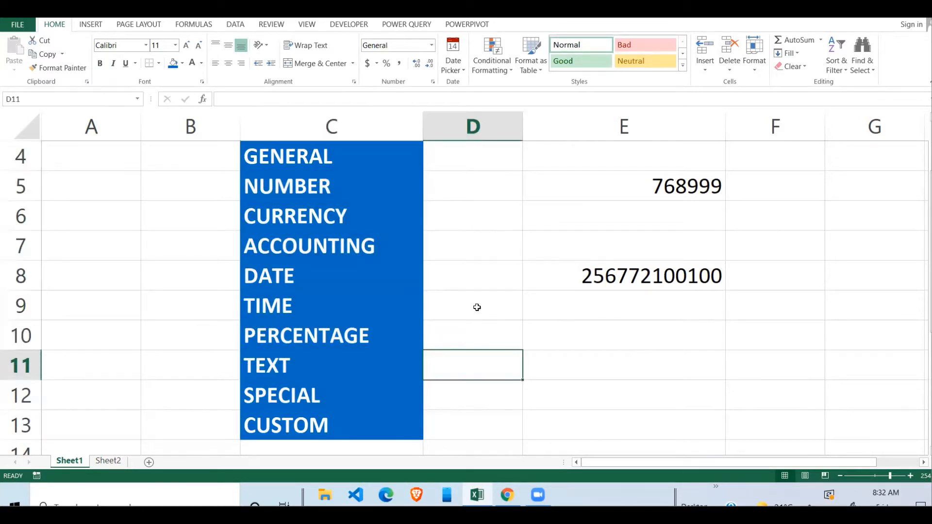
click(477, 308)
click(581, 258)
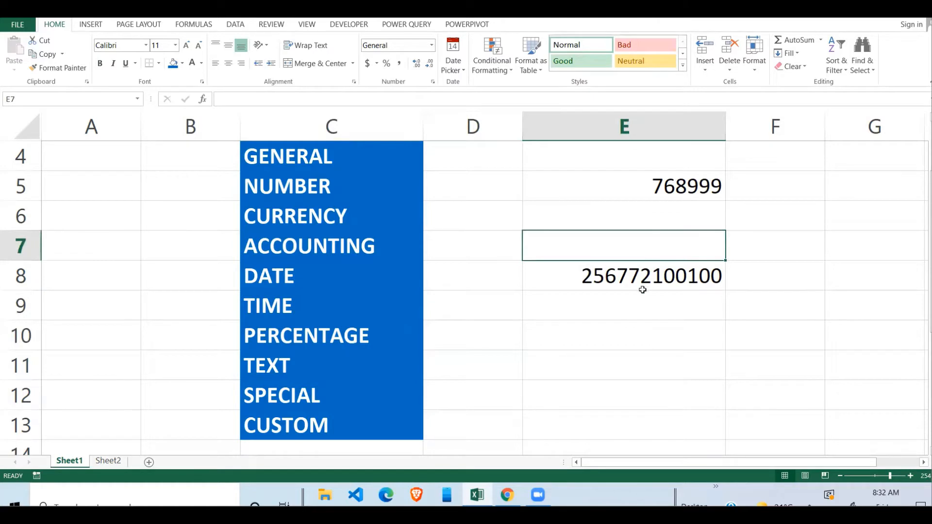
click(664, 200)
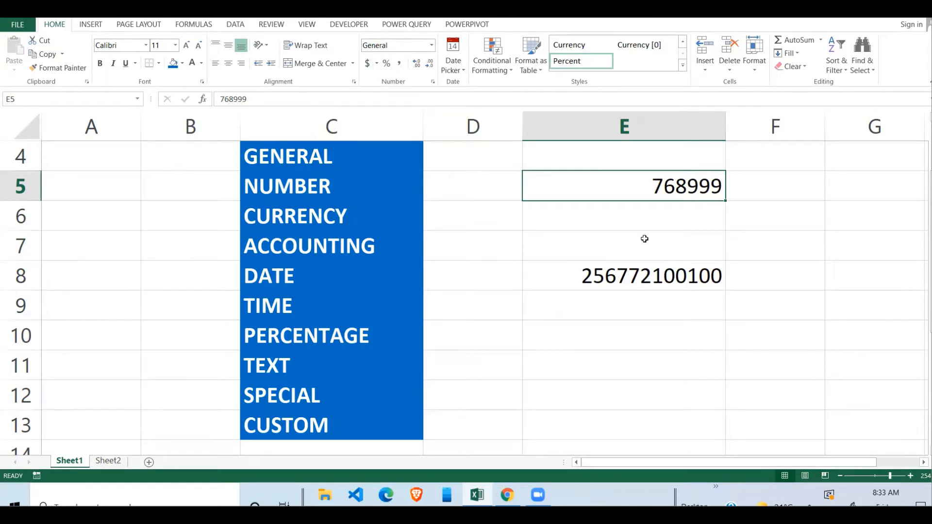
click(663, 207)
click(682, 190)
click(645, 268)
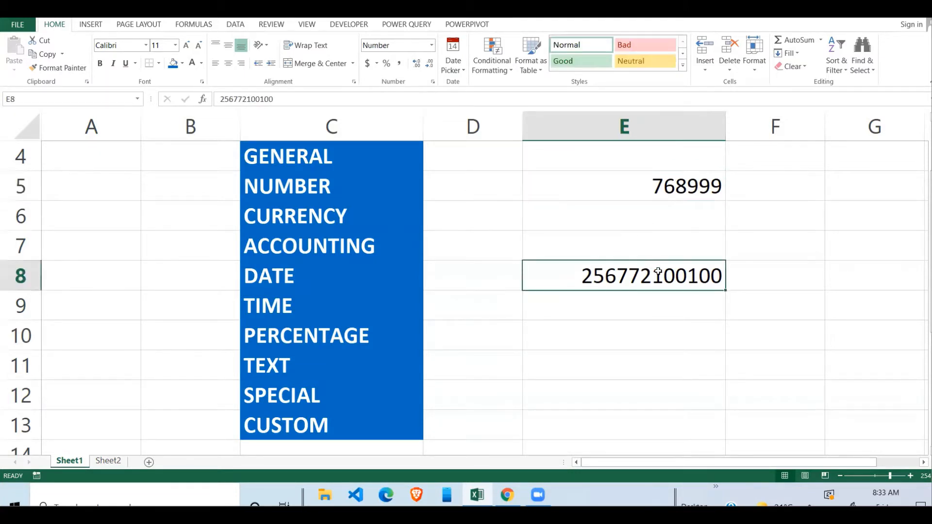
click(668, 189)
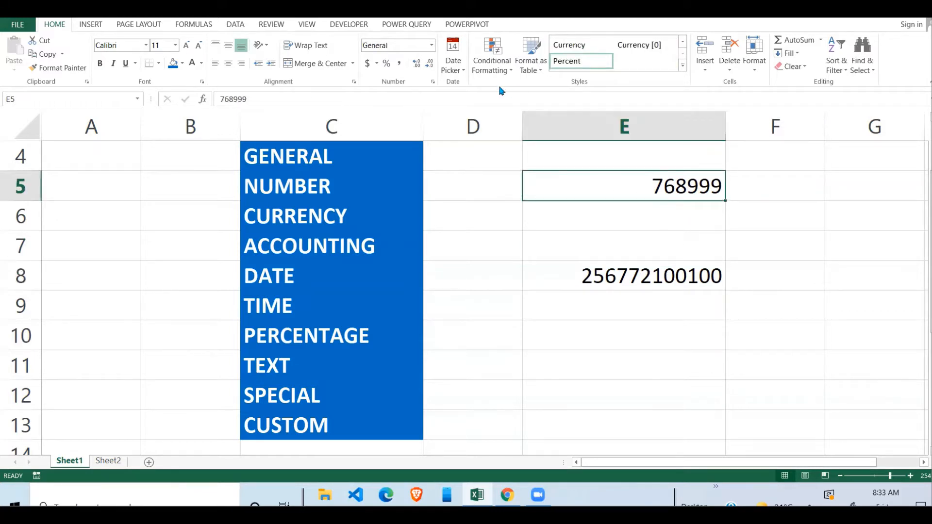
Preview E5 in Number, Currency, Accounting and Date formats from the format list
click(431, 46)
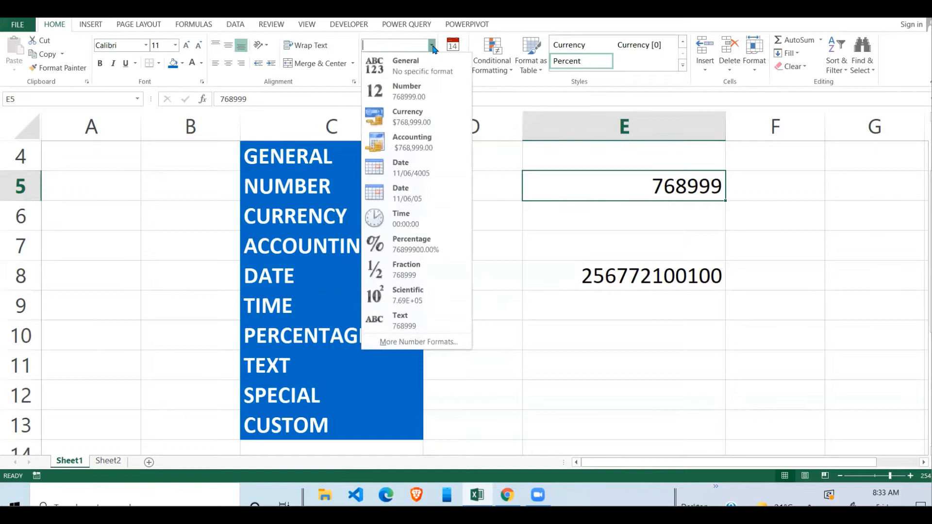
click(408, 95)
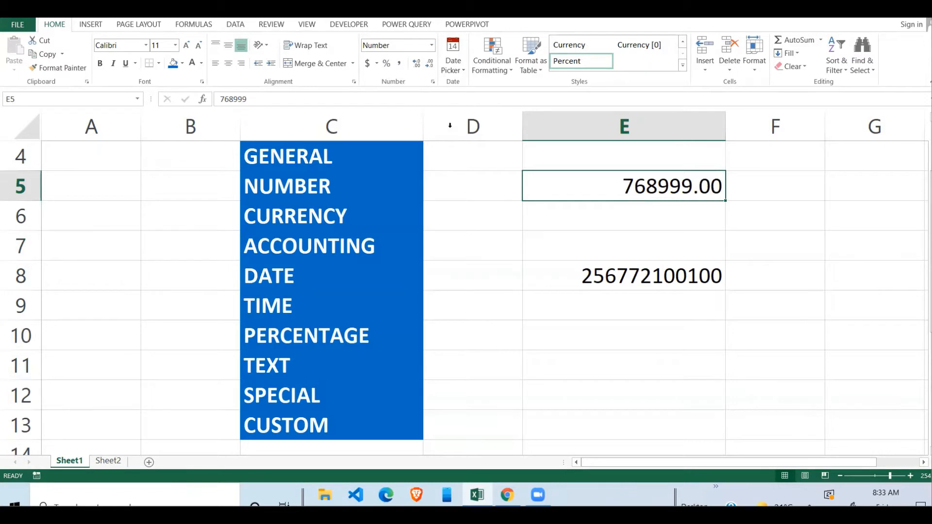
click(431, 45)
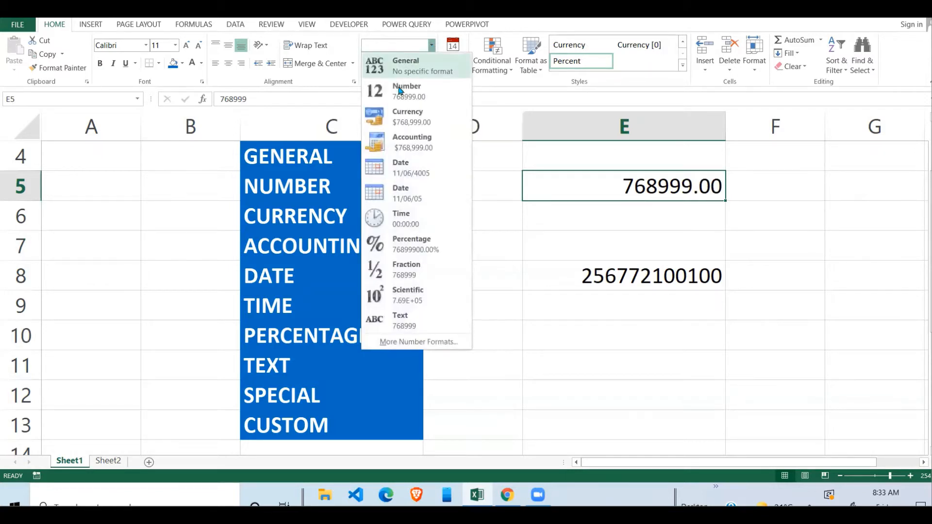
click(406, 116)
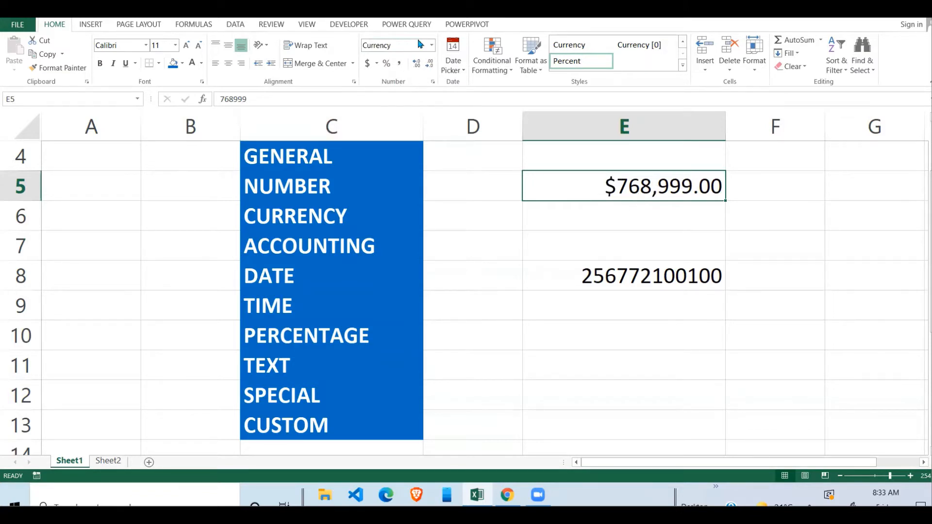
click(432, 47)
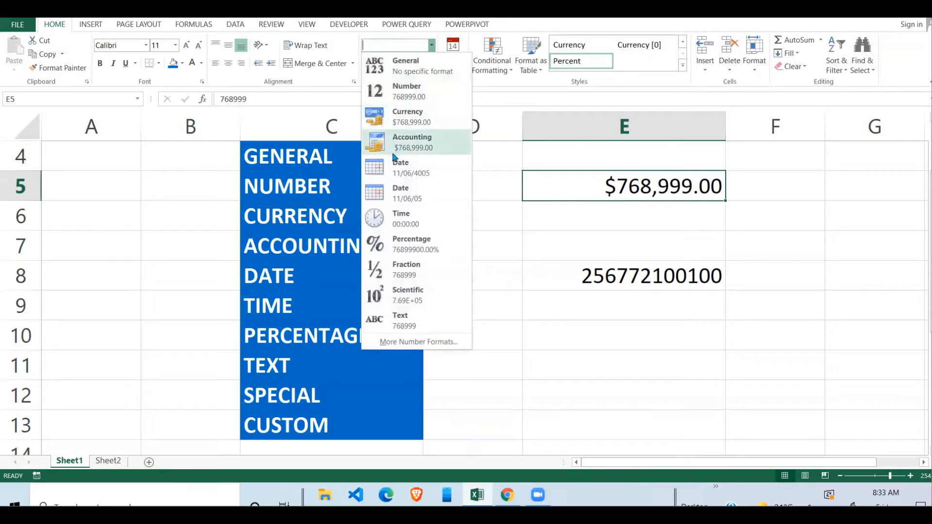
click(419, 151)
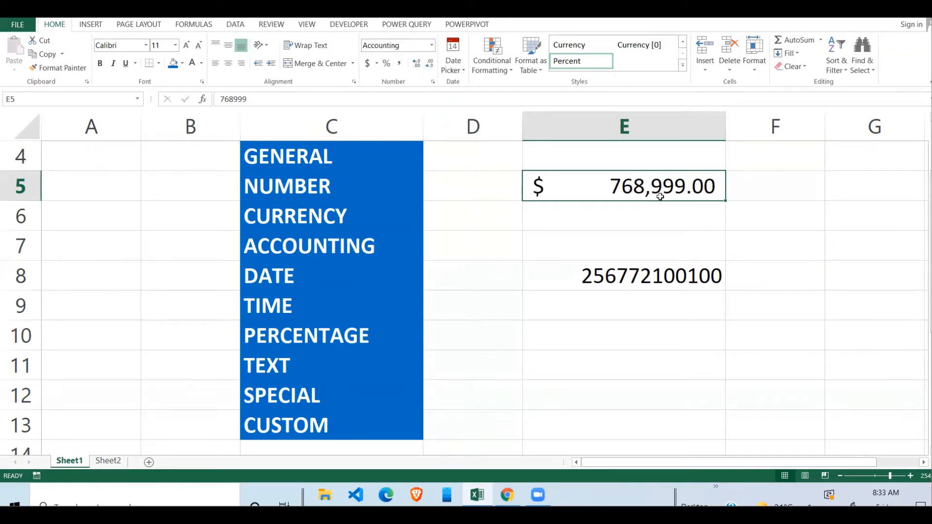
click(431, 45)
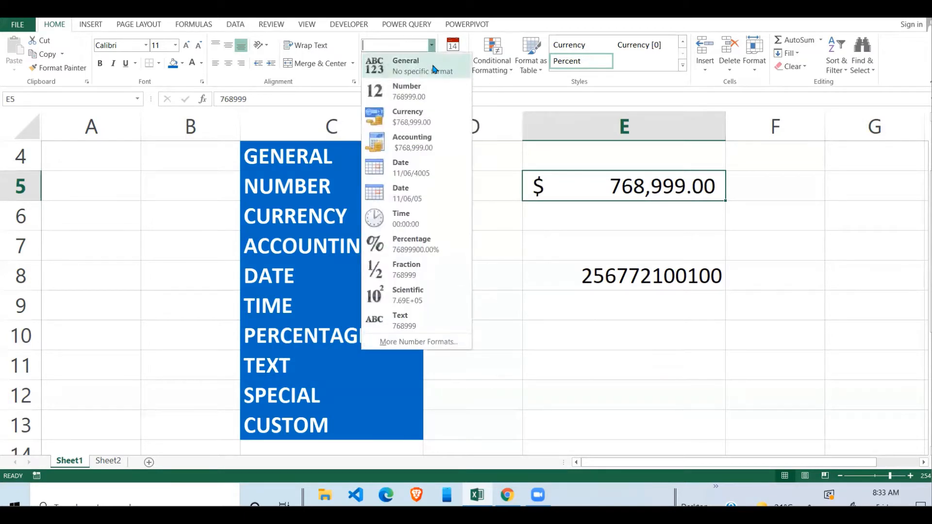
click(421, 170)
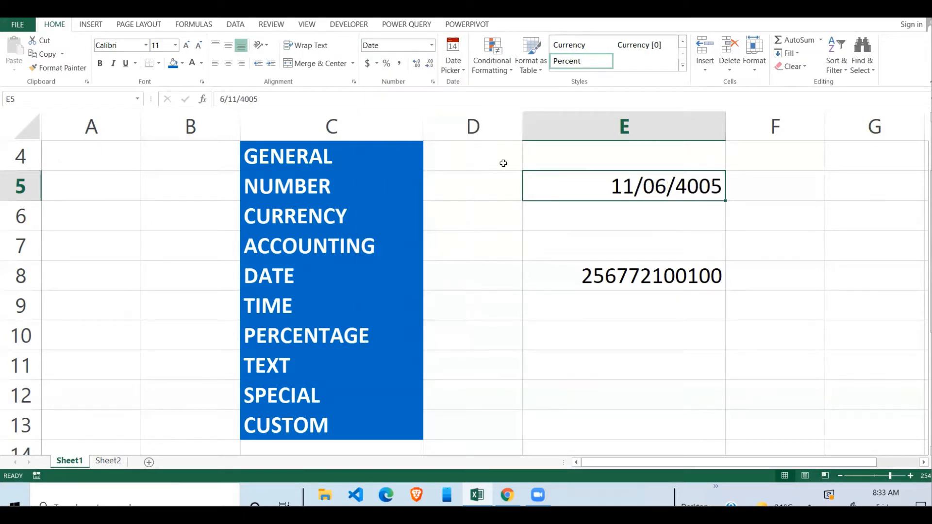
click(653, 232)
click(691, 197)
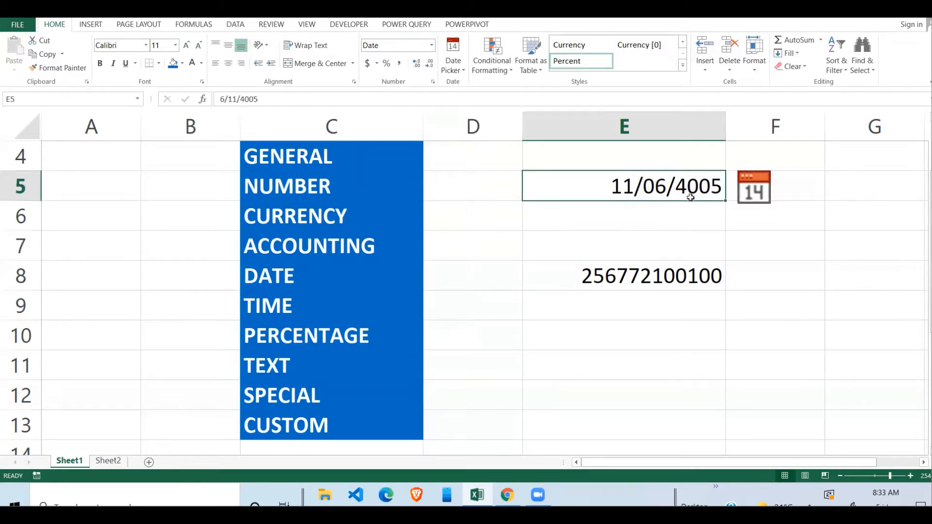
Preview E5 as Time, Percentage and Fraction, then reset it to General
click(431, 46)
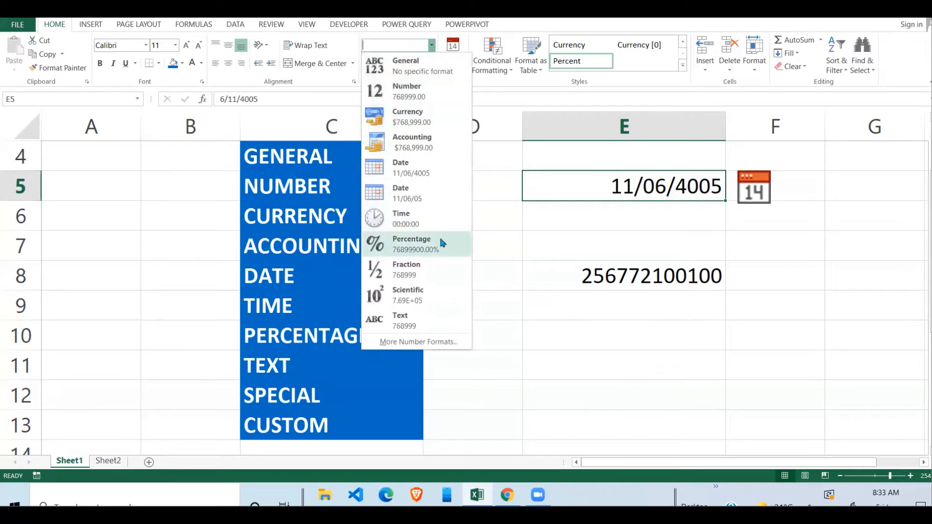
click(422, 216)
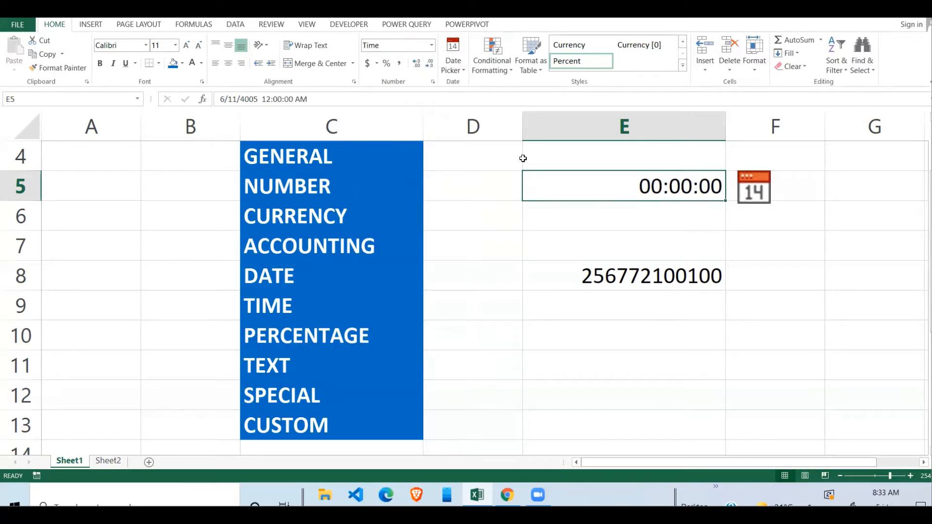
click(431, 45)
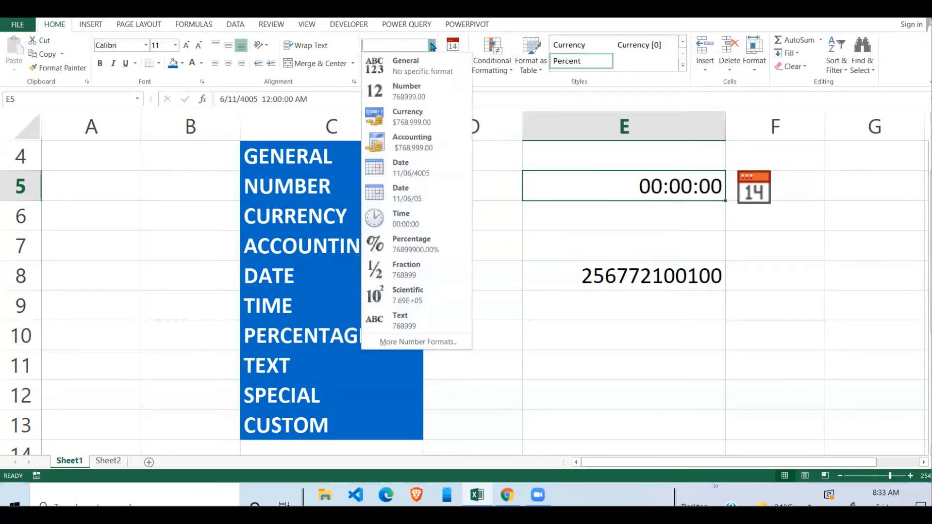
click(407, 245)
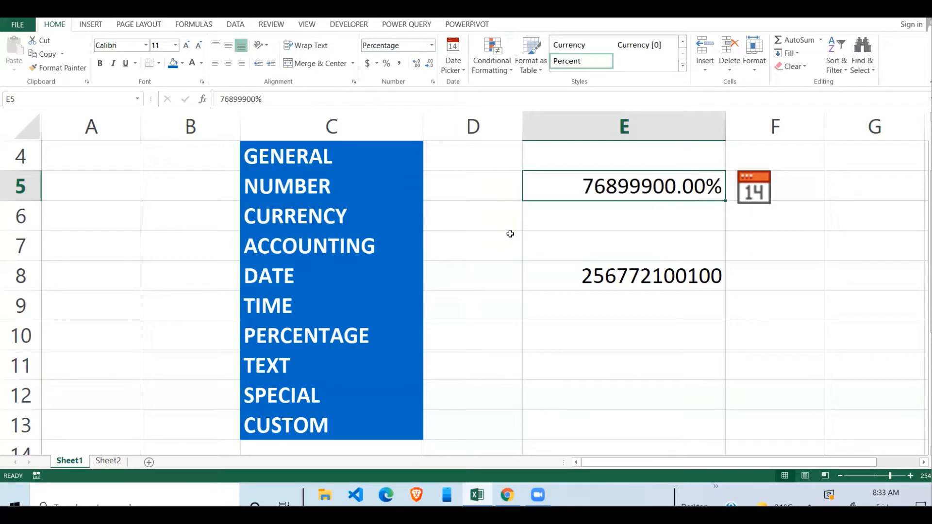
click(431, 45)
click(416, 267)
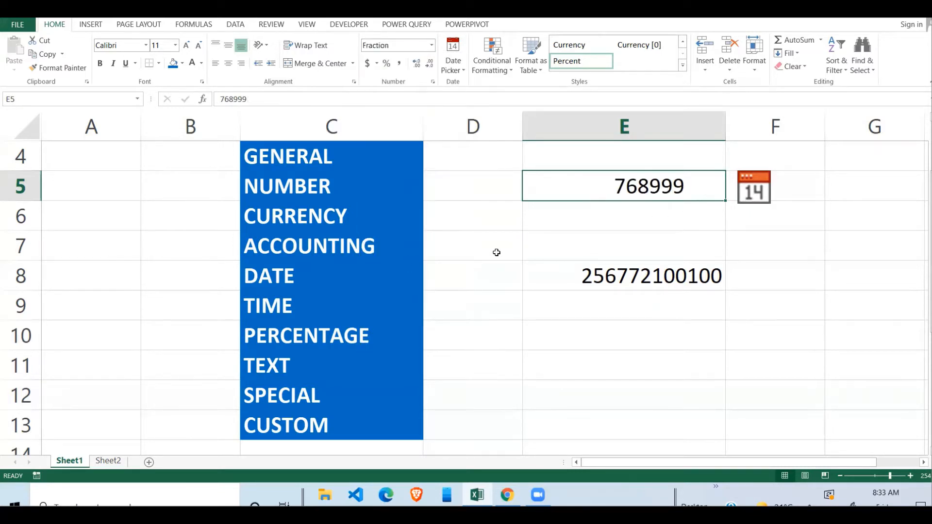
click(431, 45)
click(414, 66)
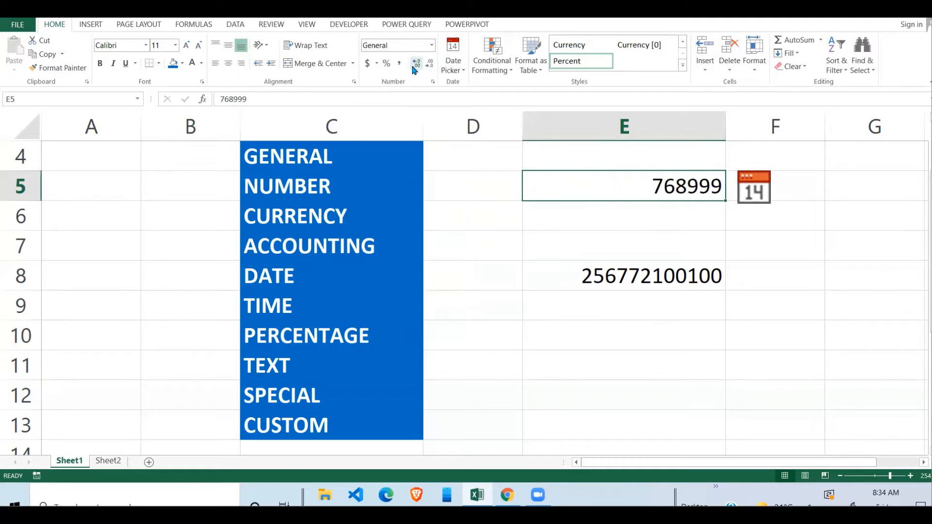
click(657, 228)
click(692, 186)
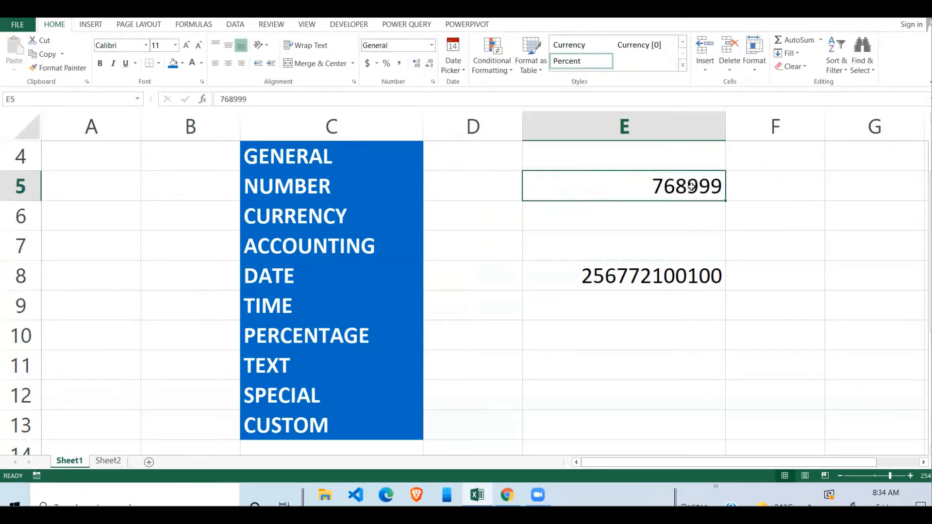
Highlight the format category list and cells E5:E8, ending back on E5
click(640, 239)
click(558, 183)
drag(324, 165, 326, 425)
click(676, 188)
click(645, 253)
drag(678, 191, 650, 279)
click(651, 279)
click(651, 181)
click(635, 264)
click(677, 189)
Apply the Number format with a thousands separator to E5
click(431, 45)
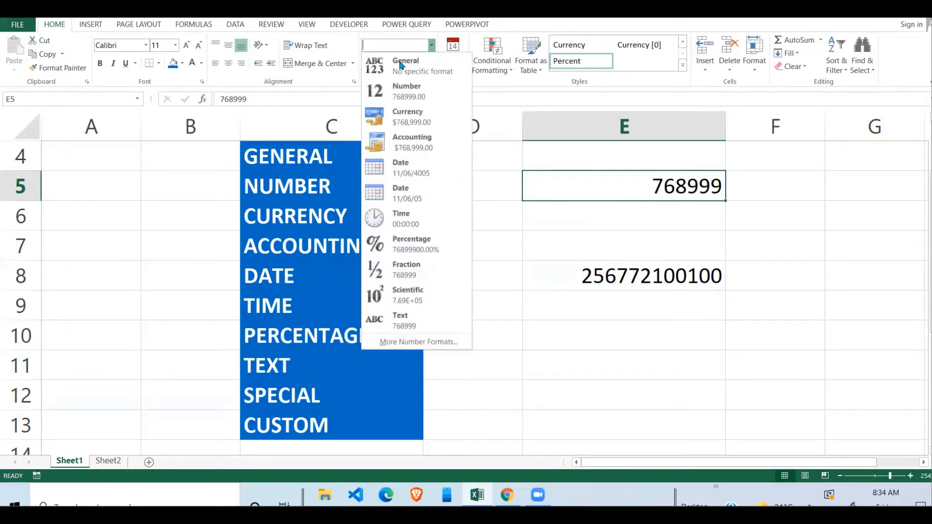
click(402, 96)
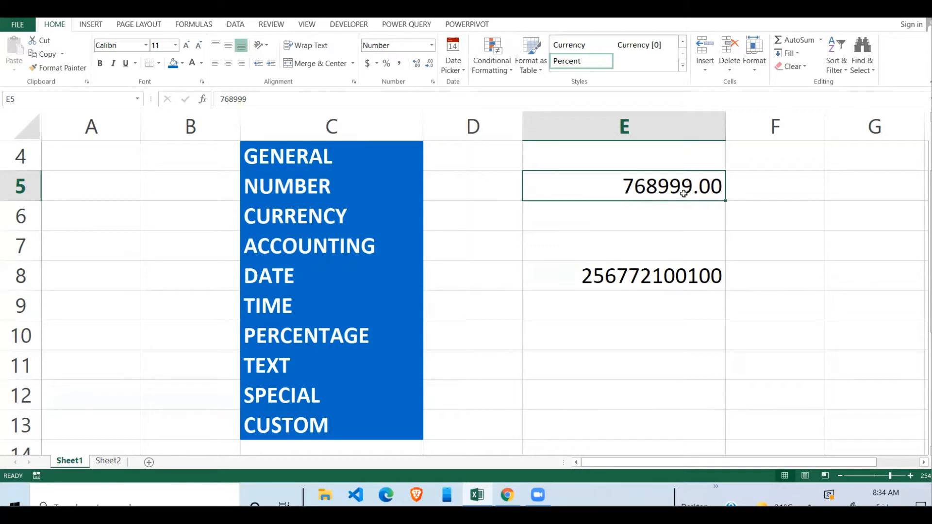
click(400, 66)
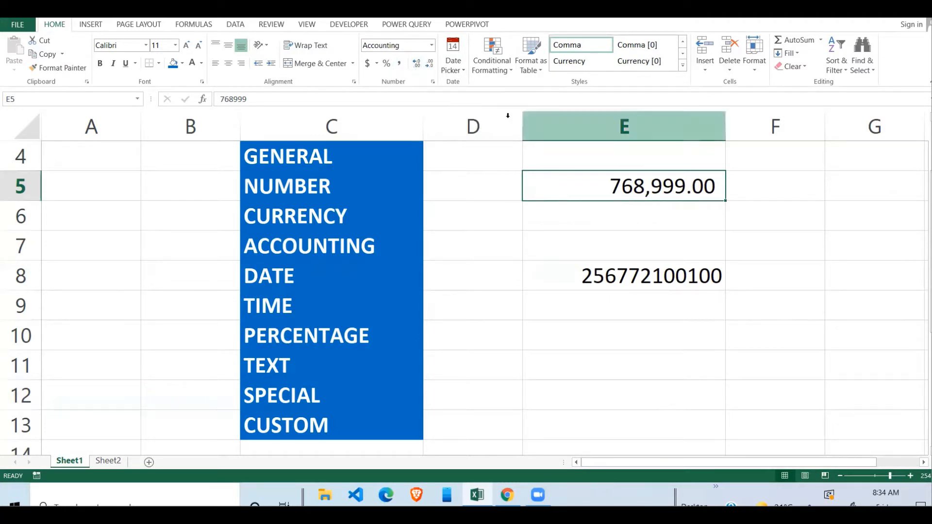
Add and remove decimal places on E5, ending with the extra decimals removed
click(417, 65)
click(417, 65)
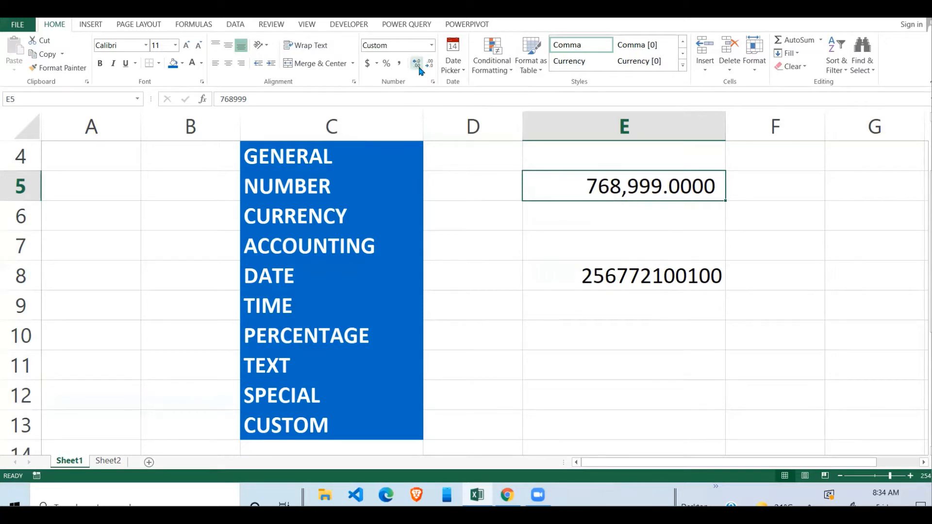
click(431, 66)
click(422, 66)
click(422, 66)
click(422, 66)
click(431, 67)
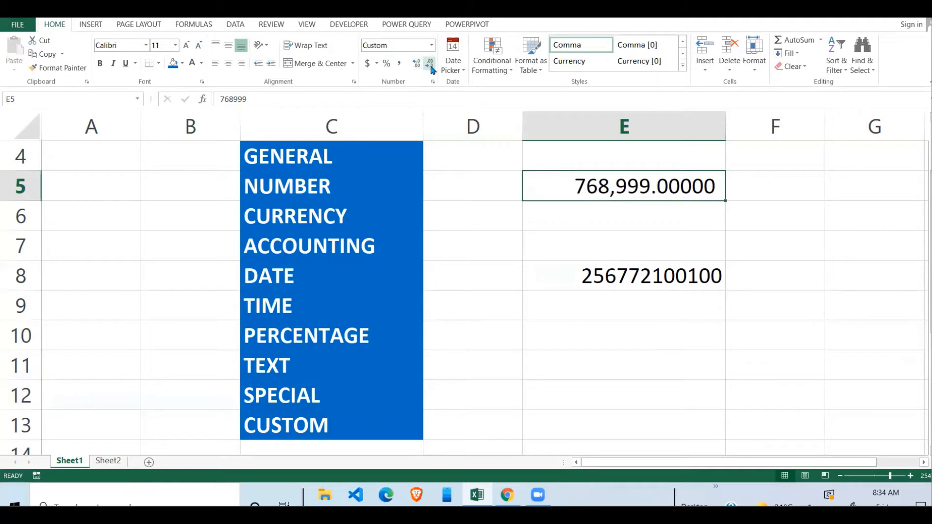
click(431, 67)
click(431, 67)
click(431, 67)
click(432, 68)
click(431, 67)
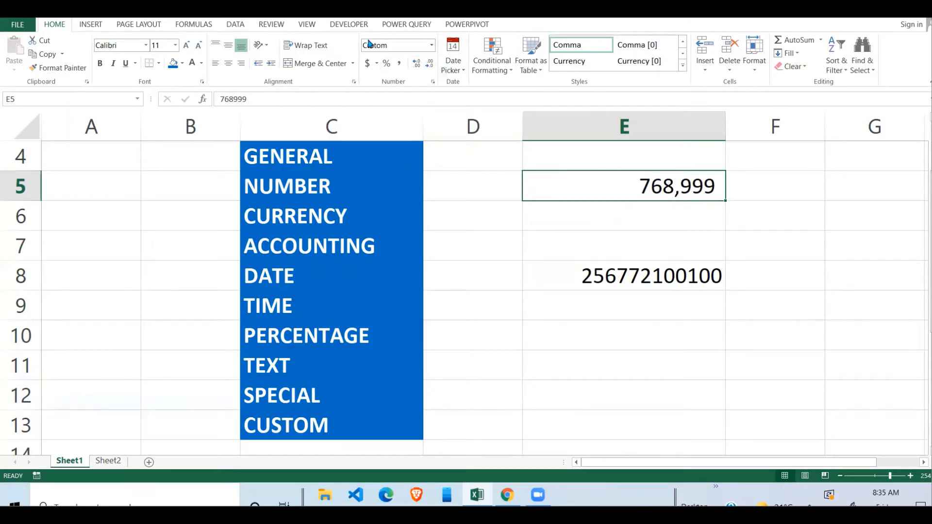
Try Percentage and dollar Accounting styles on E5, then reset it to General
click(387, 64)
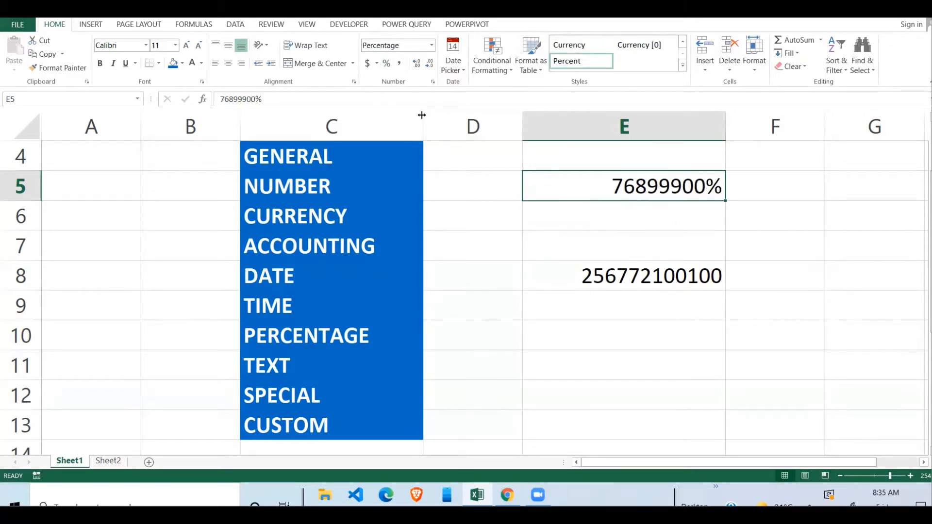
click(368, 64)
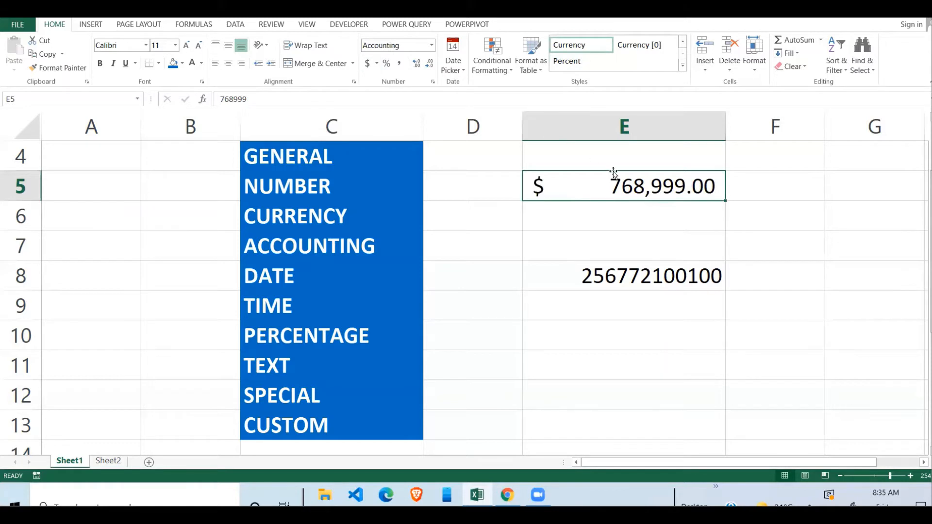
click(628, 253)
click(672, 184)
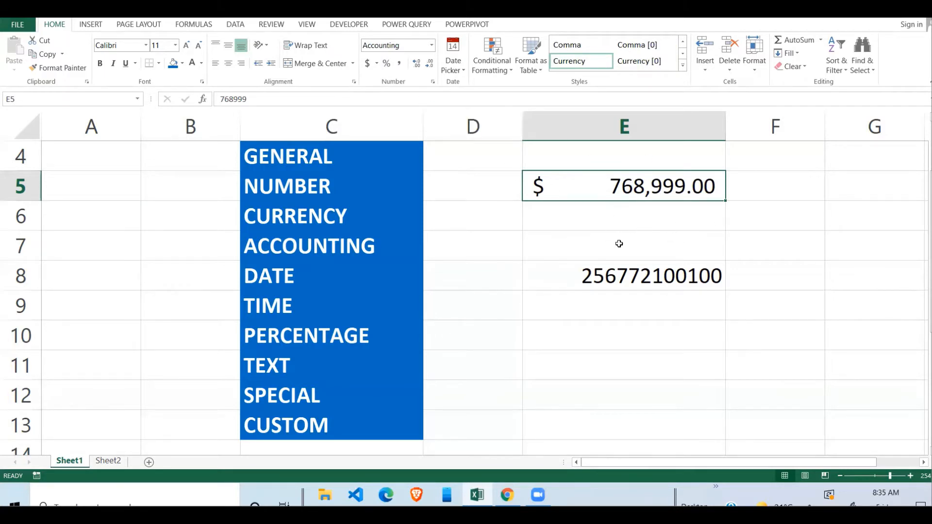
click(431, 45)
click(417, 72)
click(658, 227)
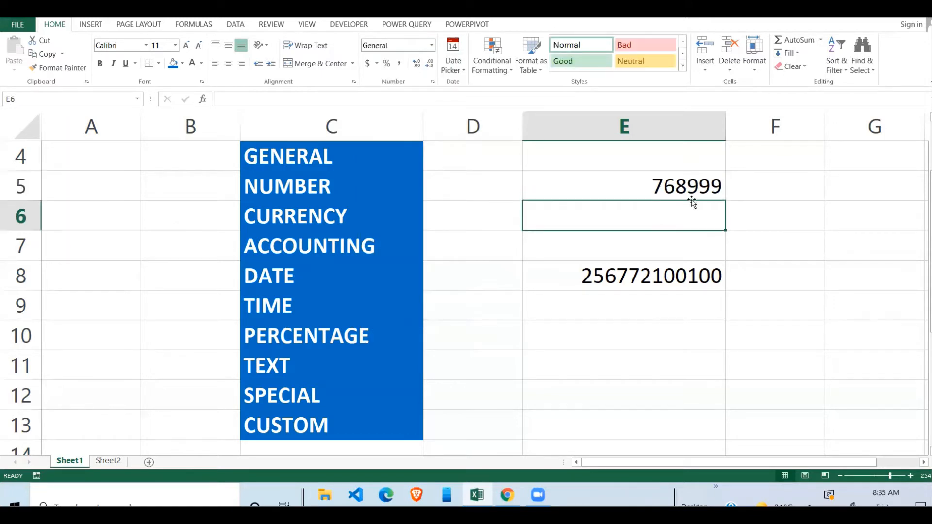
click(681, 182)
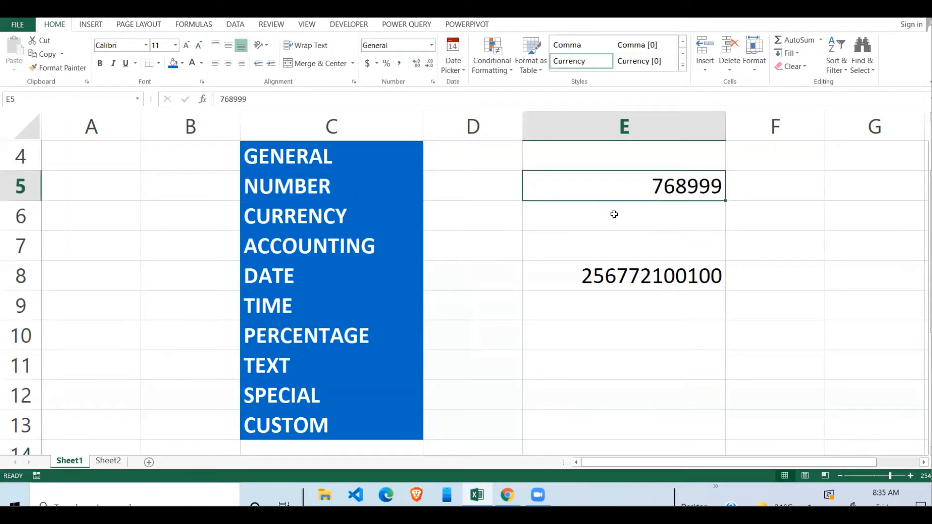
Open Format Cells for E5, browse the categories and select Number
click(432, 82)
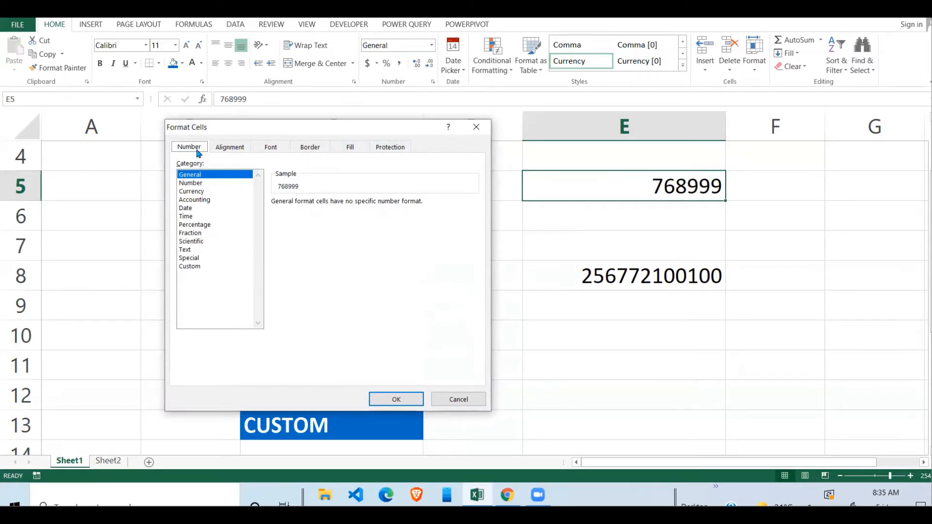
click(197, 191)
click(196, 216)
click(192, 258)
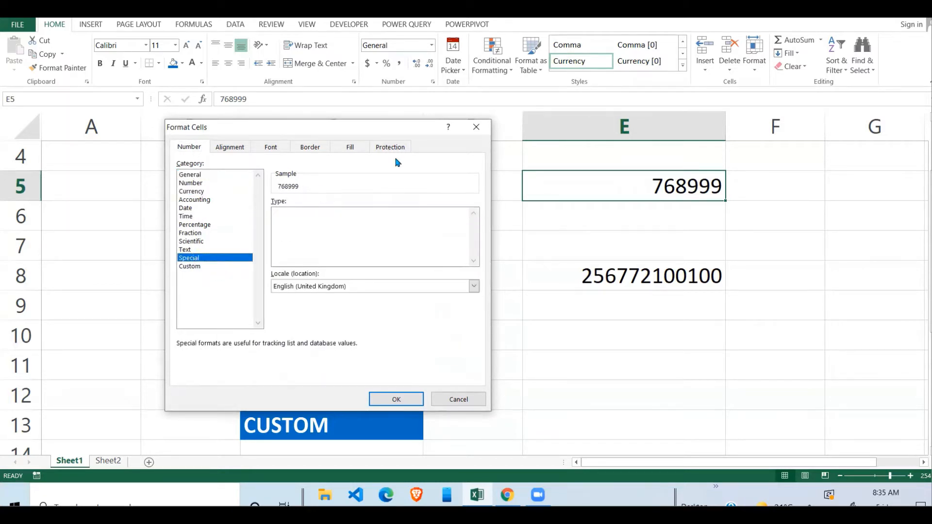
click(199, 176)
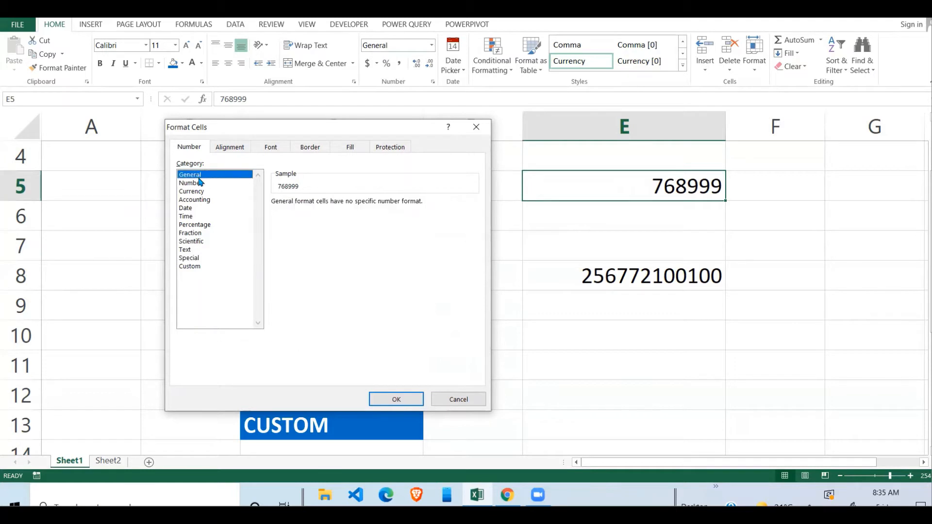
click(192, 183)
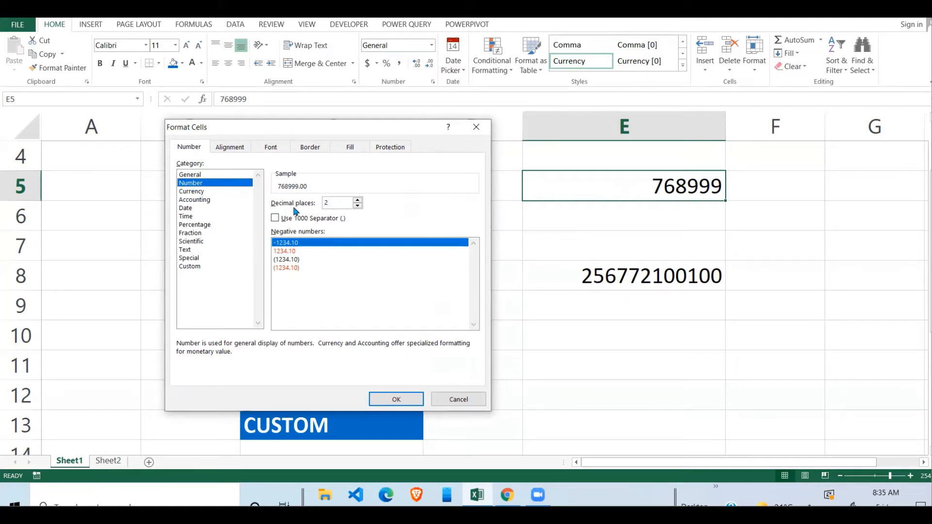
Set 2 decimal places, 1000 separator and red bracketed (1,234.10) negatives, and apply
click(358, 206)
click(358, 206)
click(359, 200)
click(359, 200)
click(275, 220)
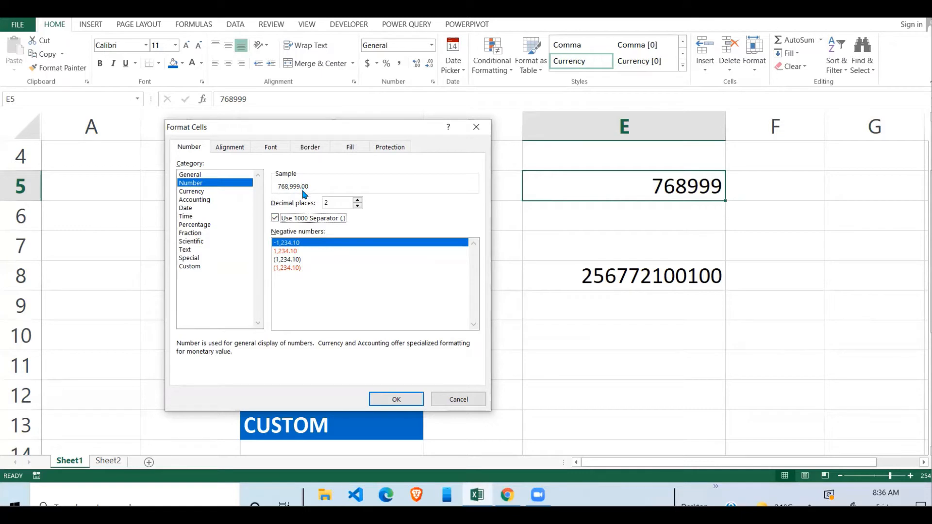
click(286, 242)
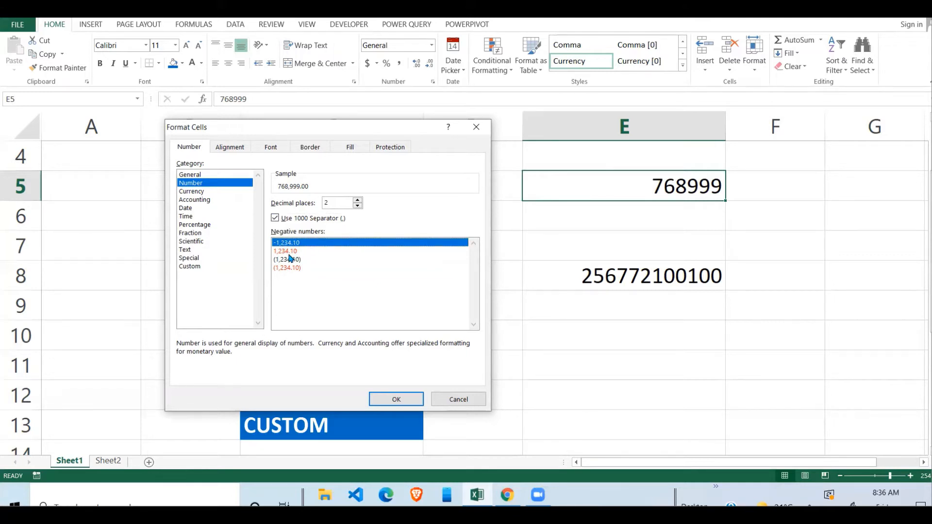
click(318, 251)
click(296, 268)
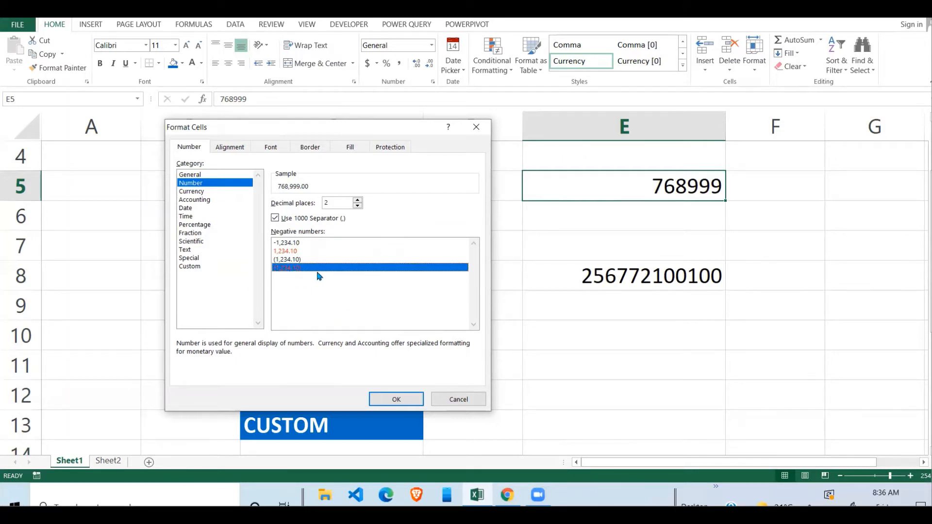
click(393, 404)
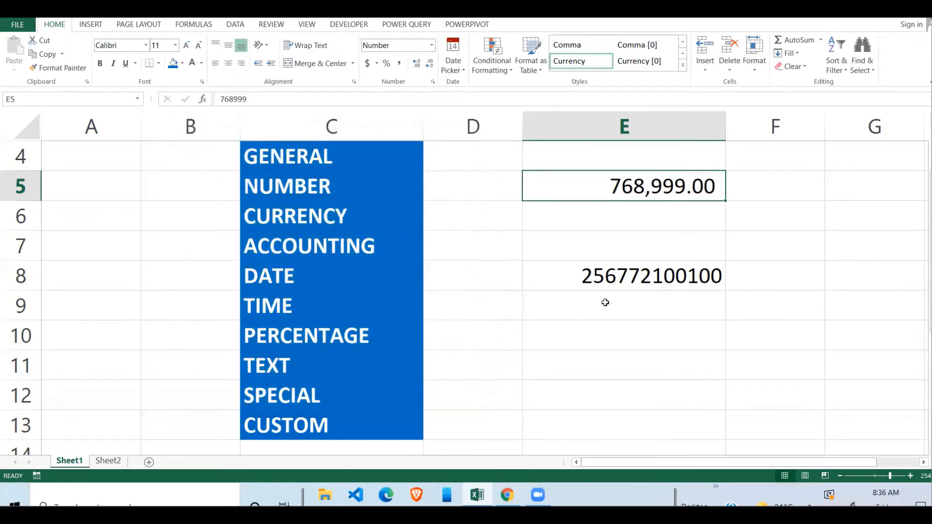
Change E5 to -768999 so it shows red (768,999.00), then reopen Format Cells
click(654, 242)
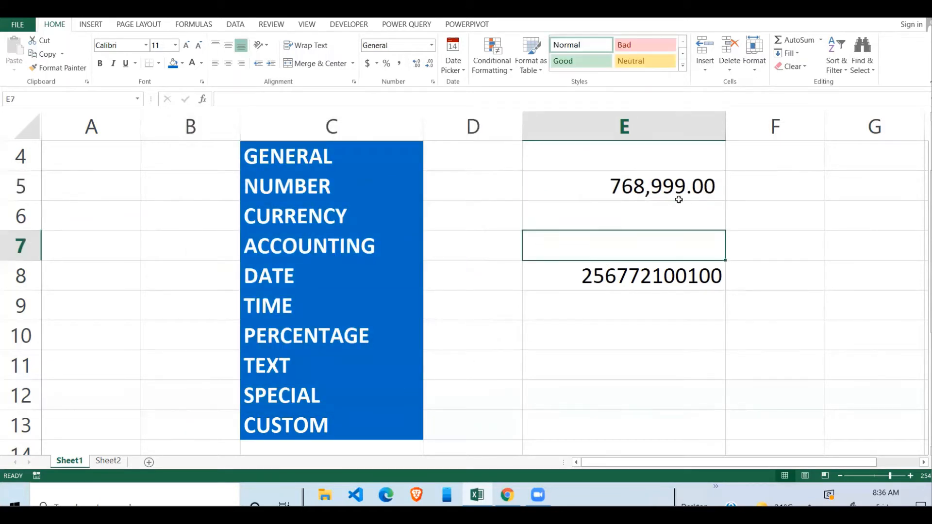
click(679, 198)
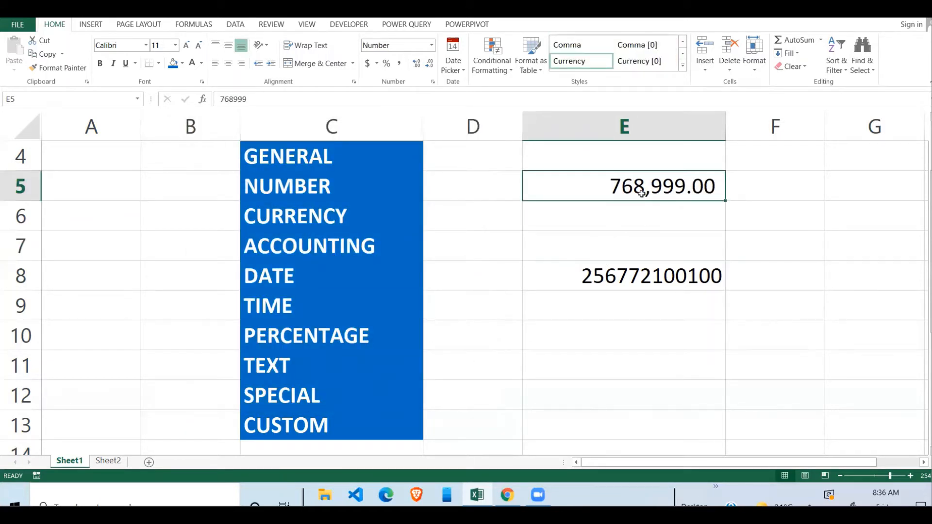
double_click(611, 188)
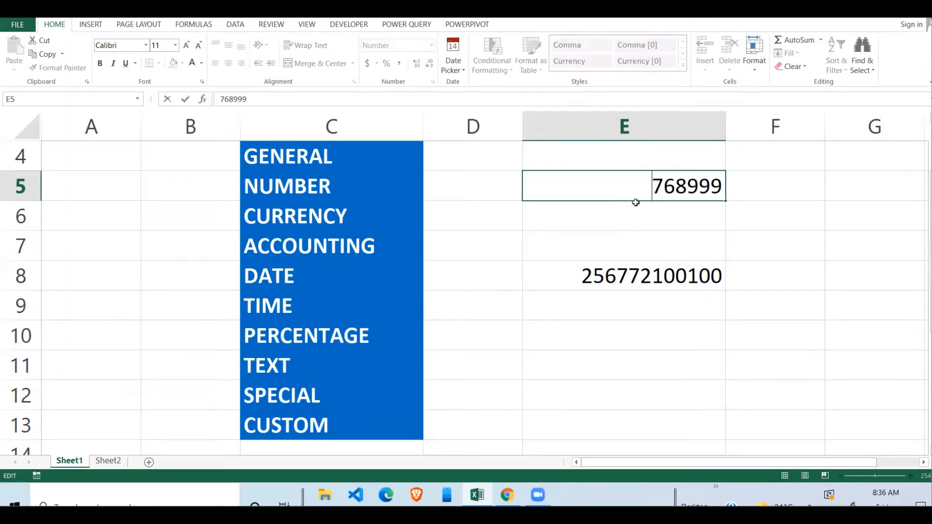
text(-)
key(Return)
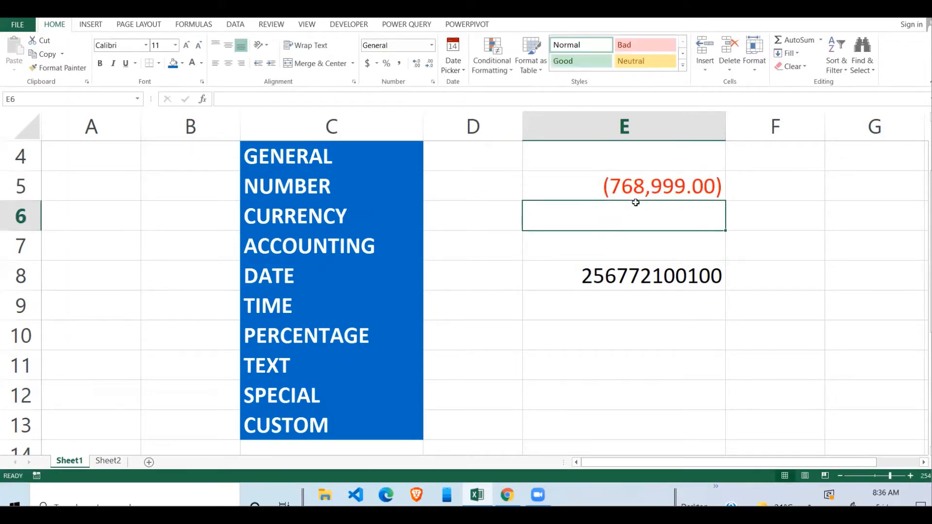
click(668, 180)
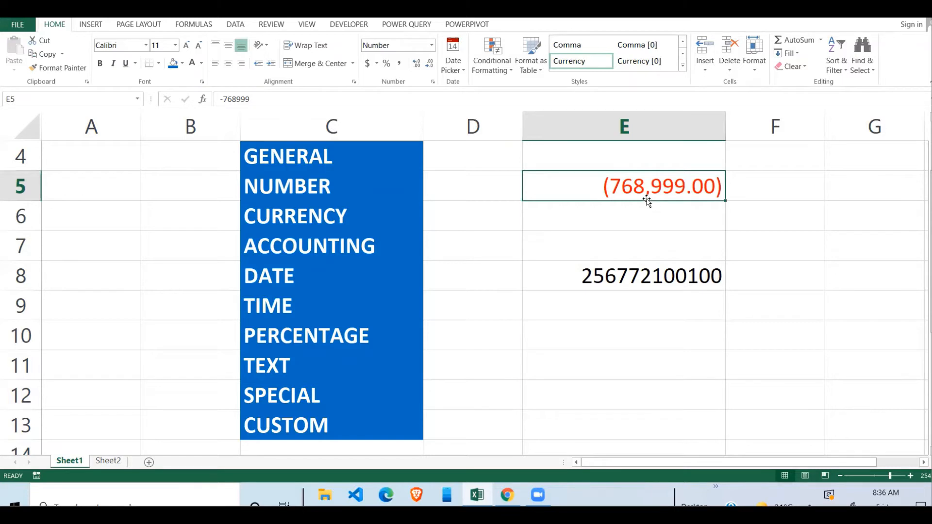
click(432, 83)
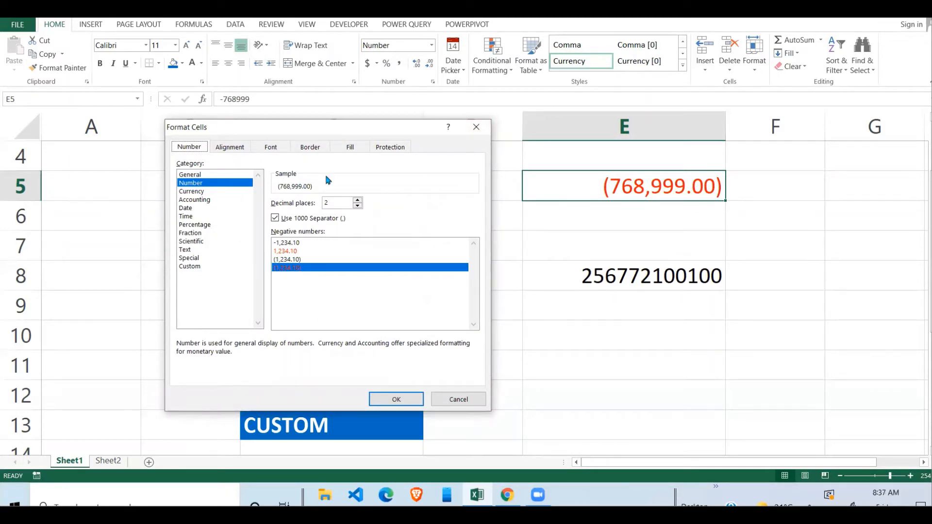
Close and reopen Format Cells with Ctrl+1 and view the Currency category
click(476, 127)
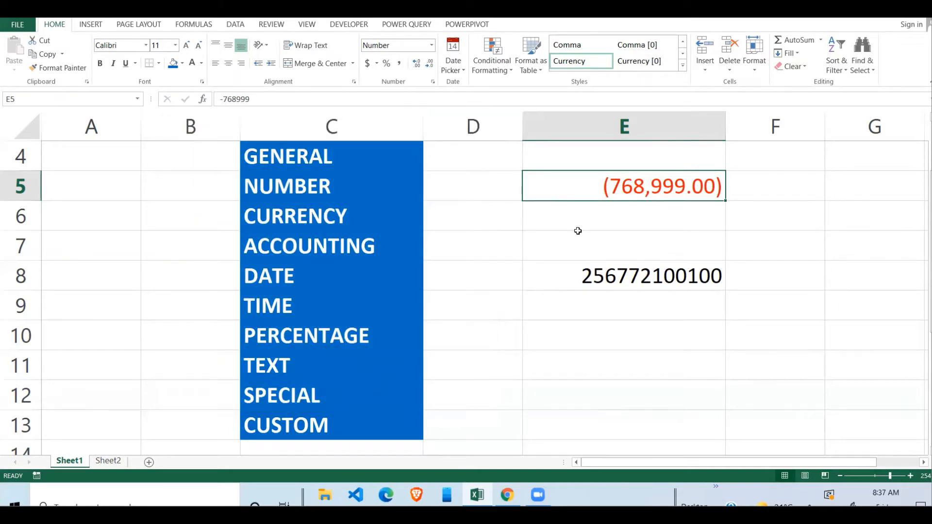
key(ctrl+1)
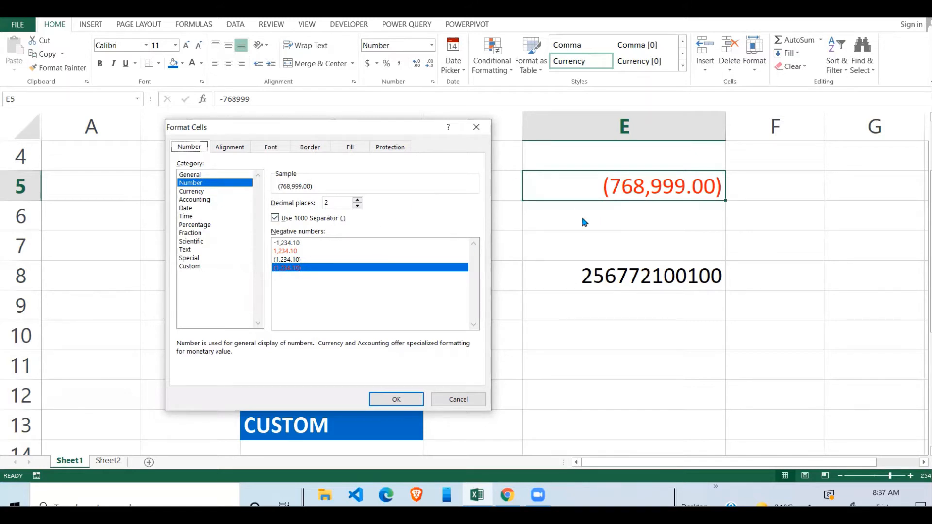
click(194, 192)
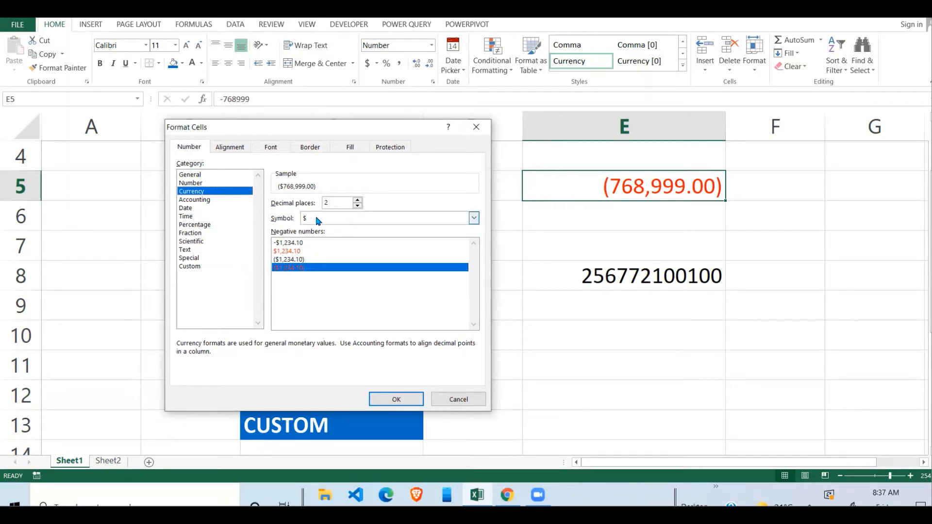
Choose UGX as the currency symbol and apply it to E5
click(474, 218)
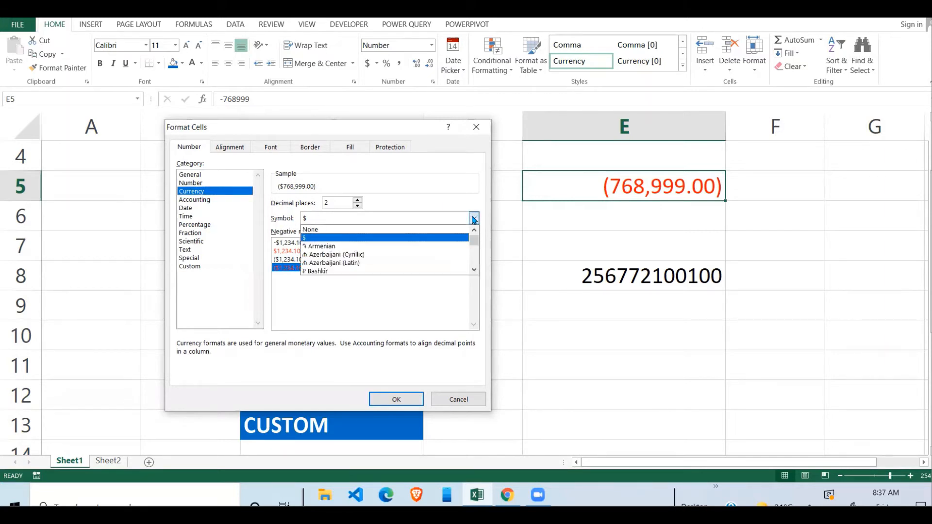
click(474, 270)
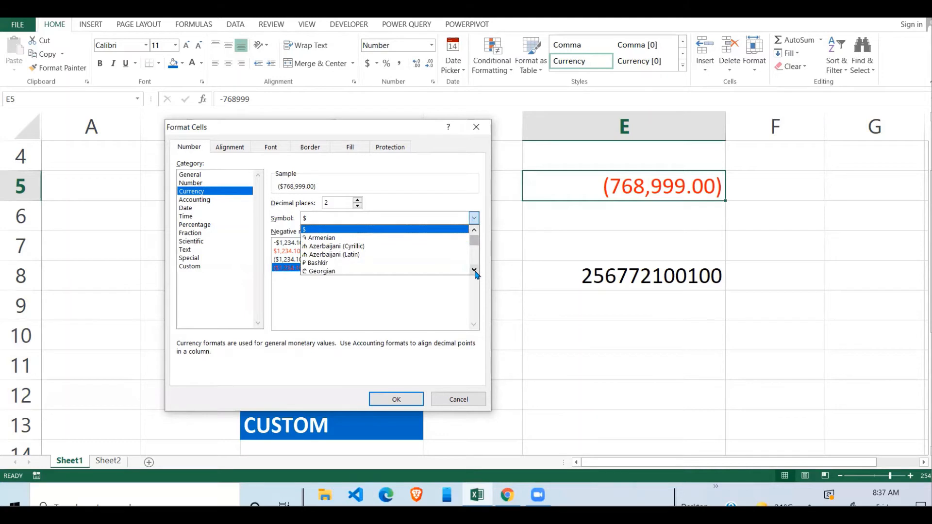
click(474, 270)
click(474, 270)
click(474, 270)
click(474, 271)
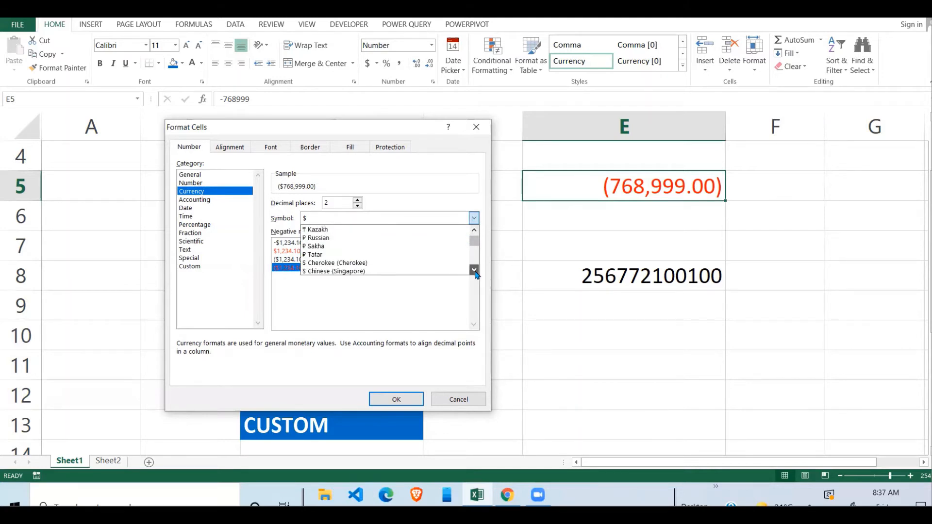
drag(475, 272, 475, 233)
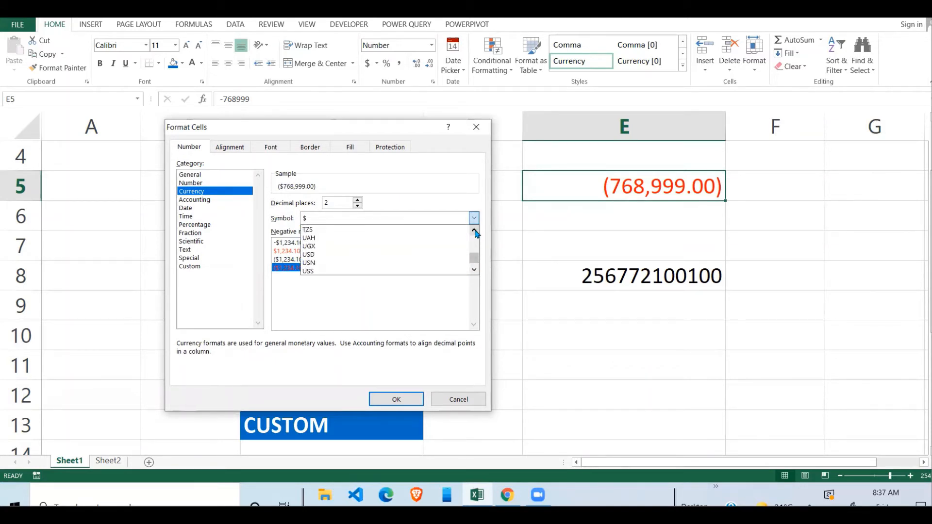
click(390, 246)
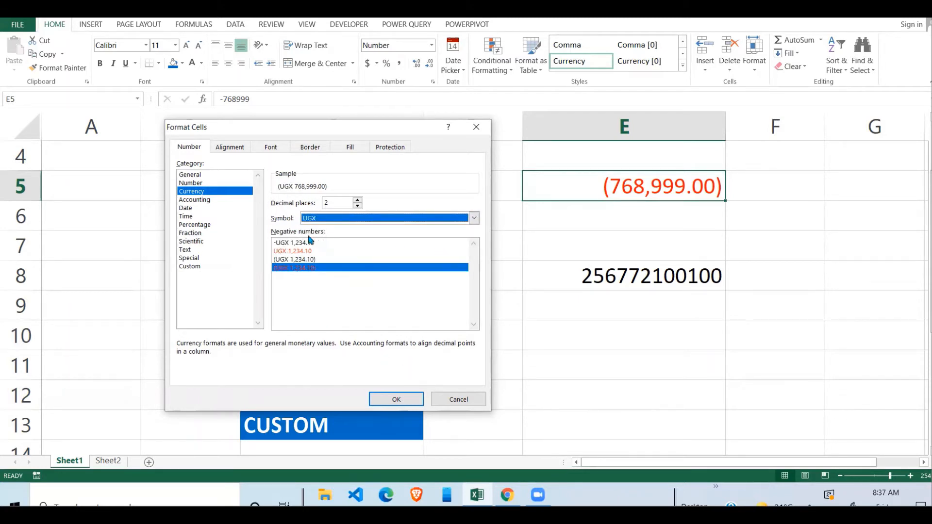
click(398, 399)
click(606, 245)
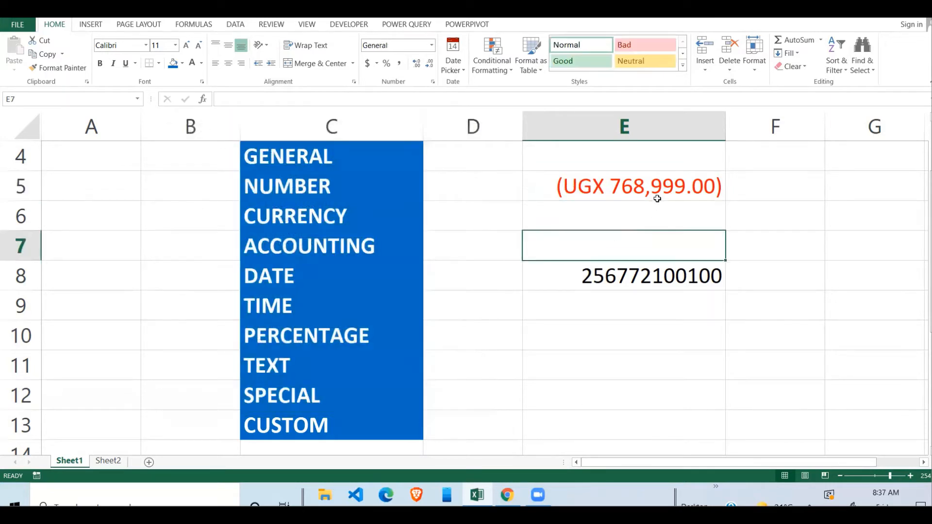
click(661, 189)
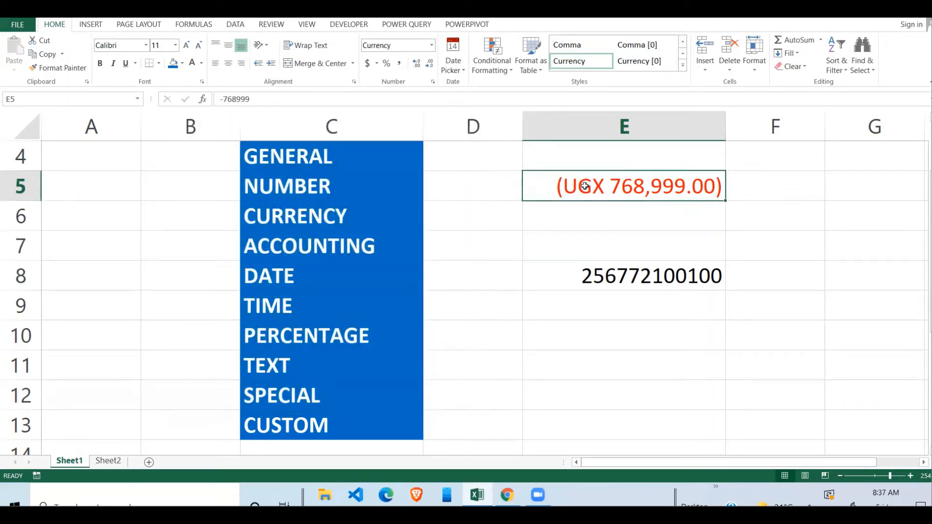
click(585, 220)
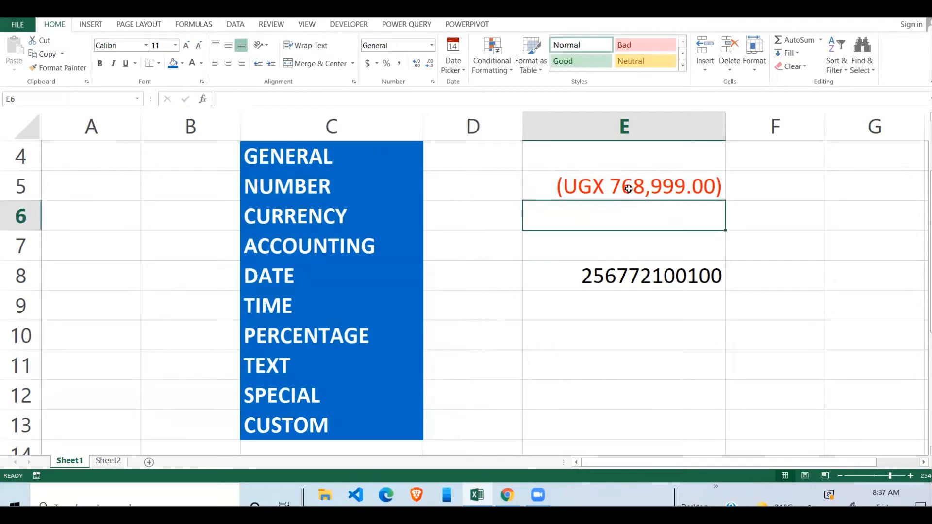
click(626, 187)
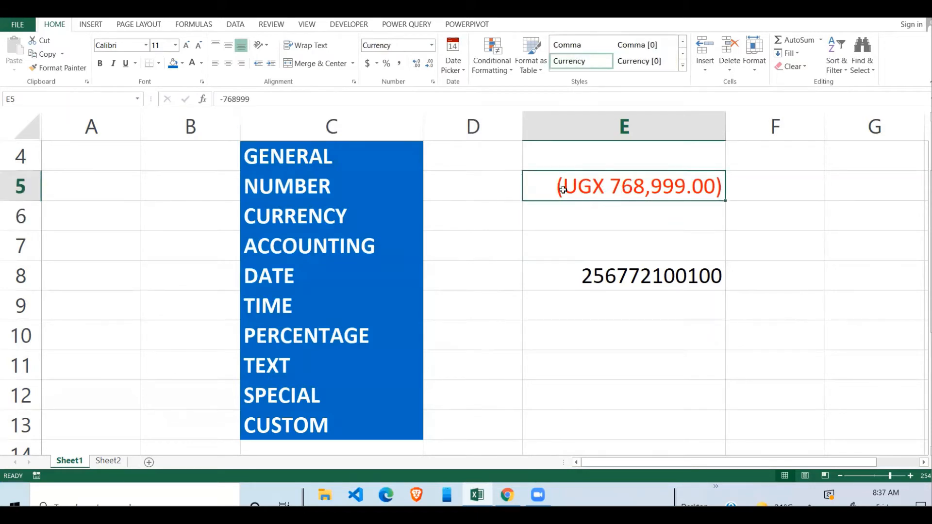
drag(666, 212, 664, 190)
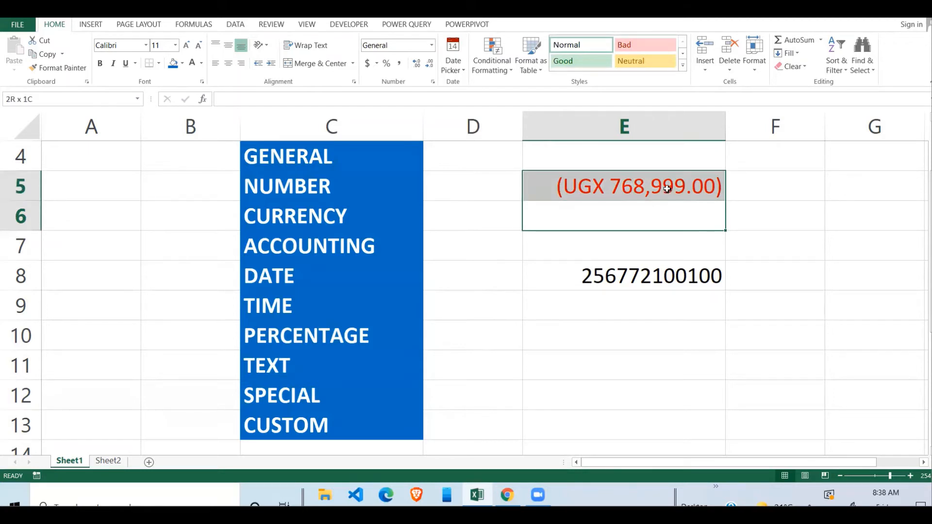
click(792, 41)
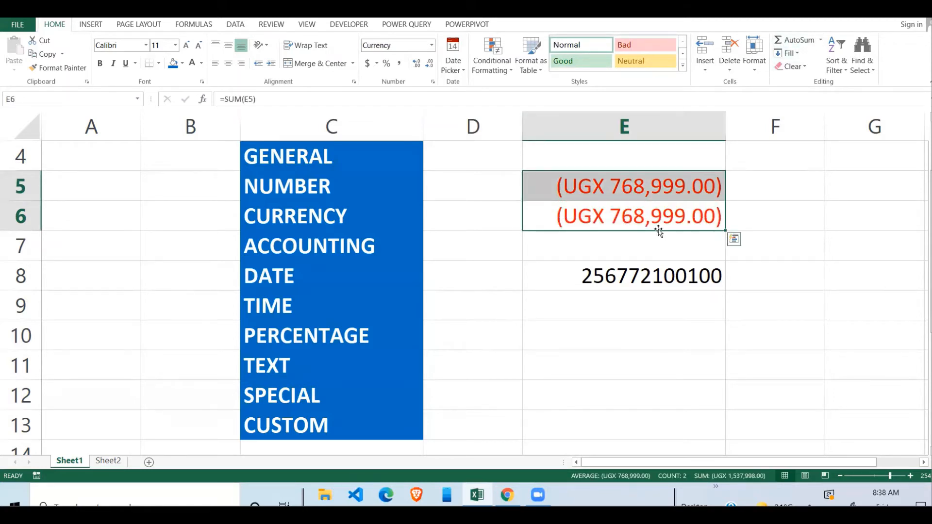
click(641, 221)
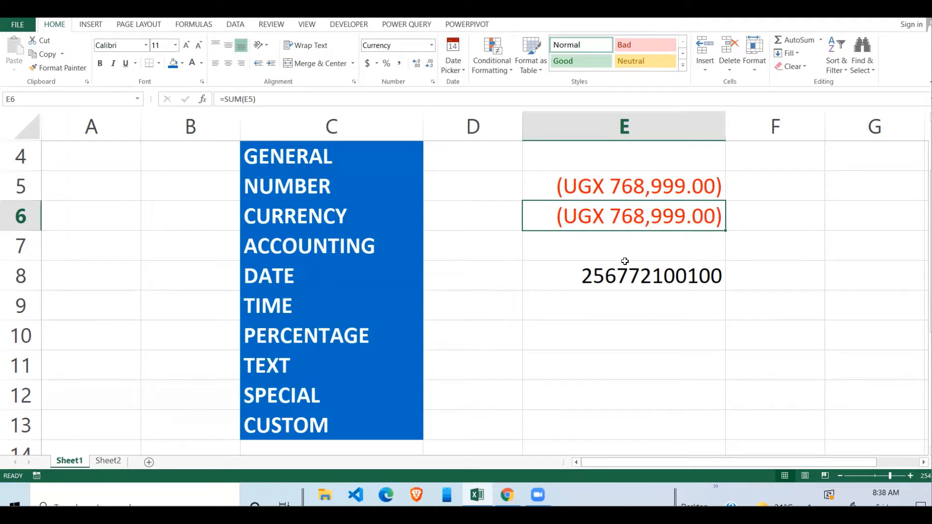
key(Delete)
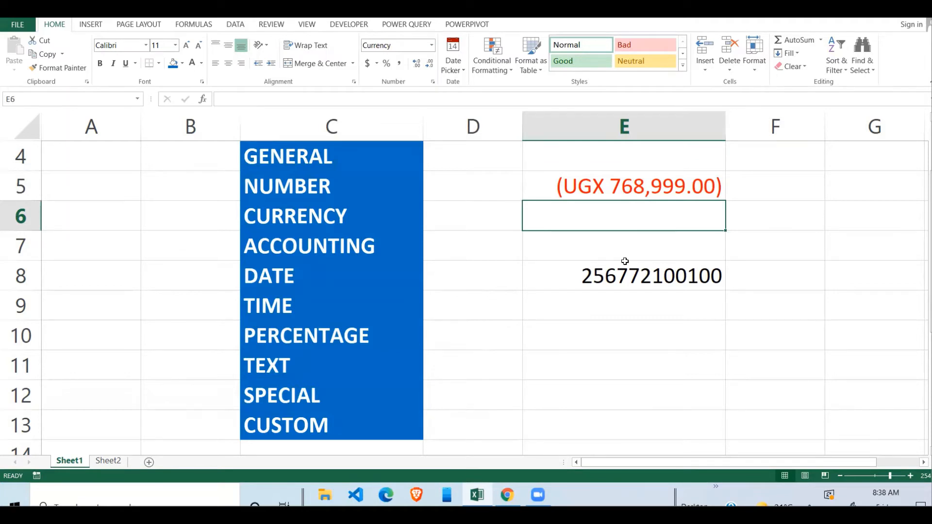
Enter the codes UUR677 in F5 and YRU99 in F6
click(757, 190)
text(UU)
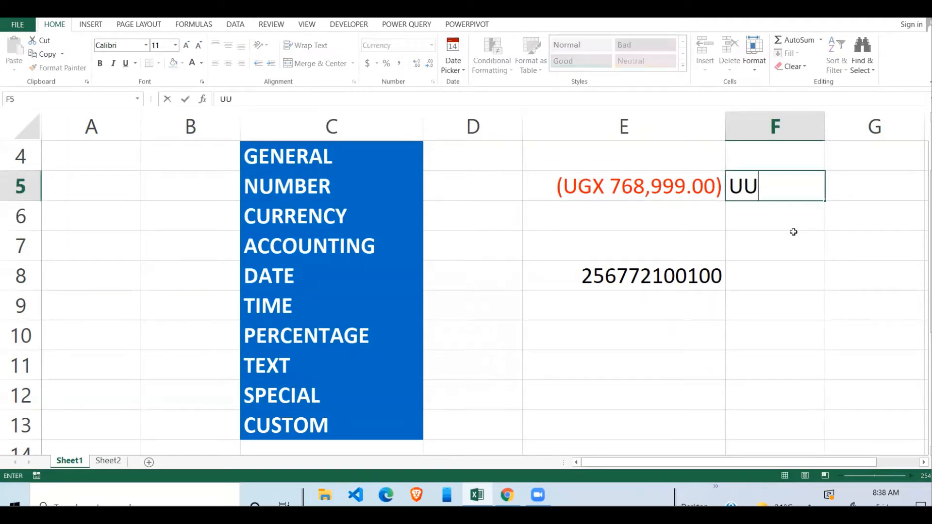
text(R677)
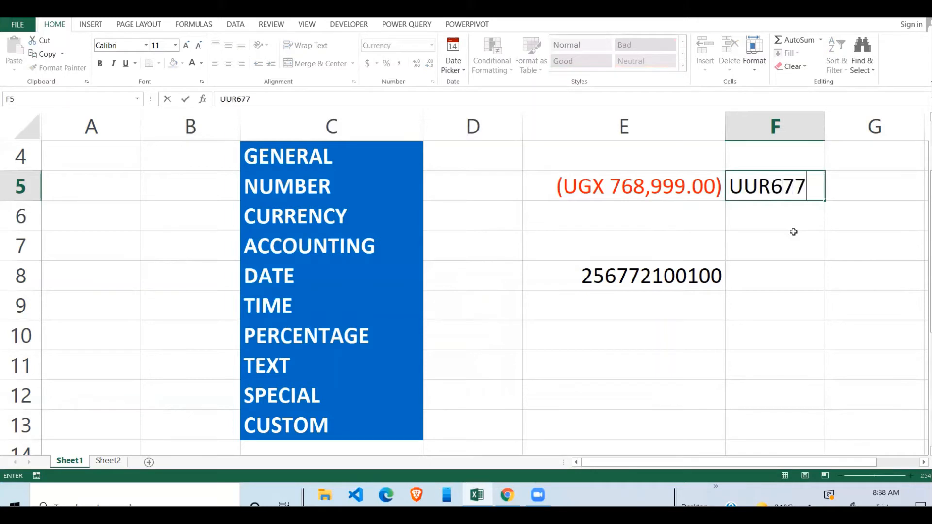
click(786, 221)
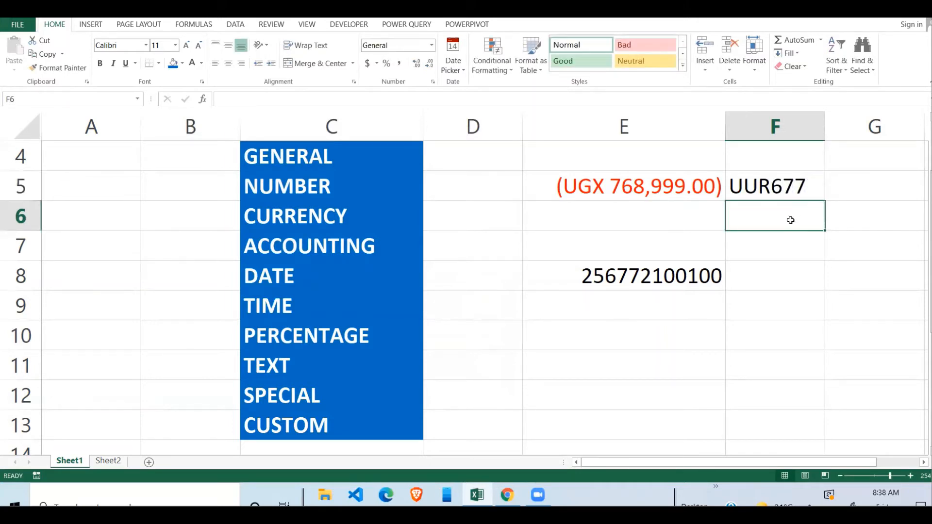
text(YRU)
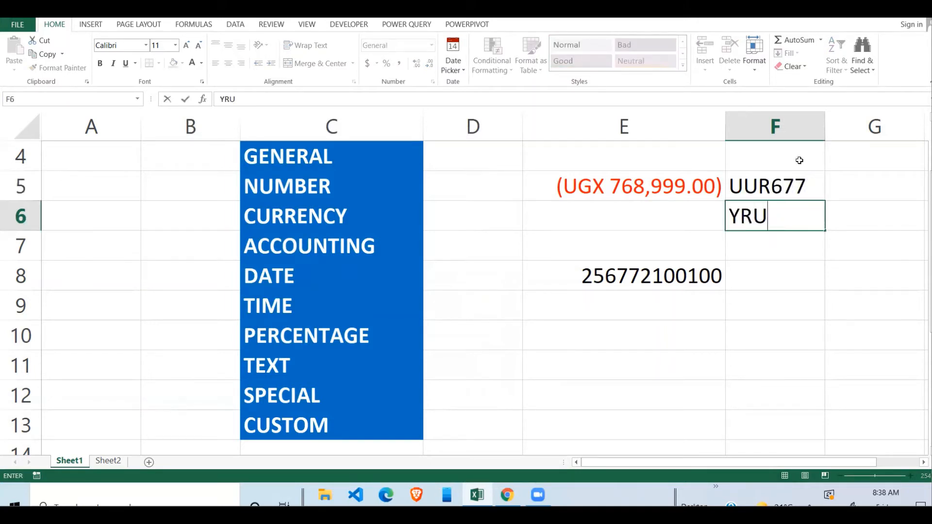
text(99)
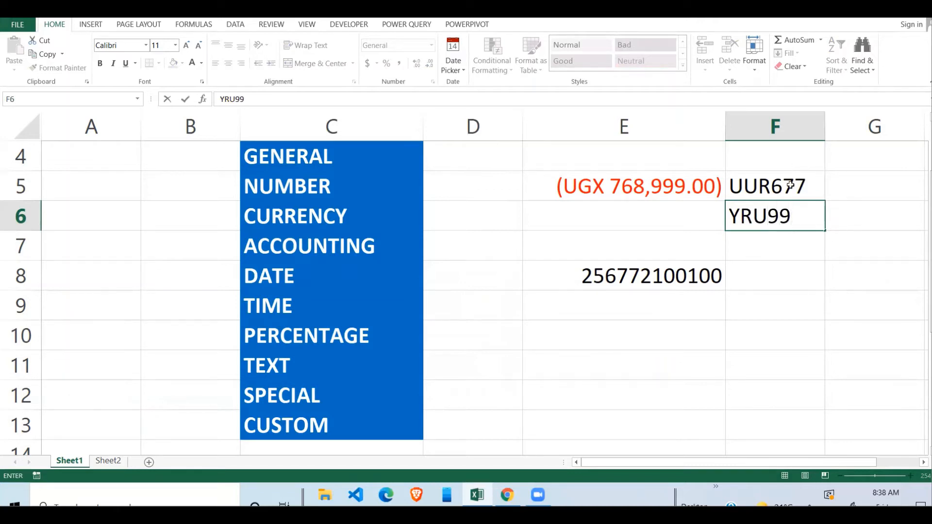
click(787, 246)
AutoSum F5:F6 into F7, which returns $0
click(795, 191)
click(791, 214)
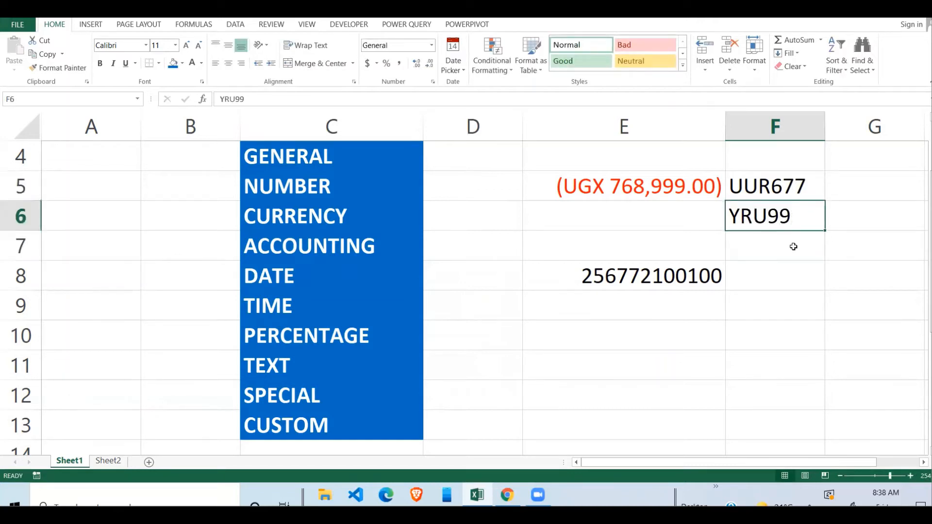
drag(792, 245, 775, 207)
click(796, 40)
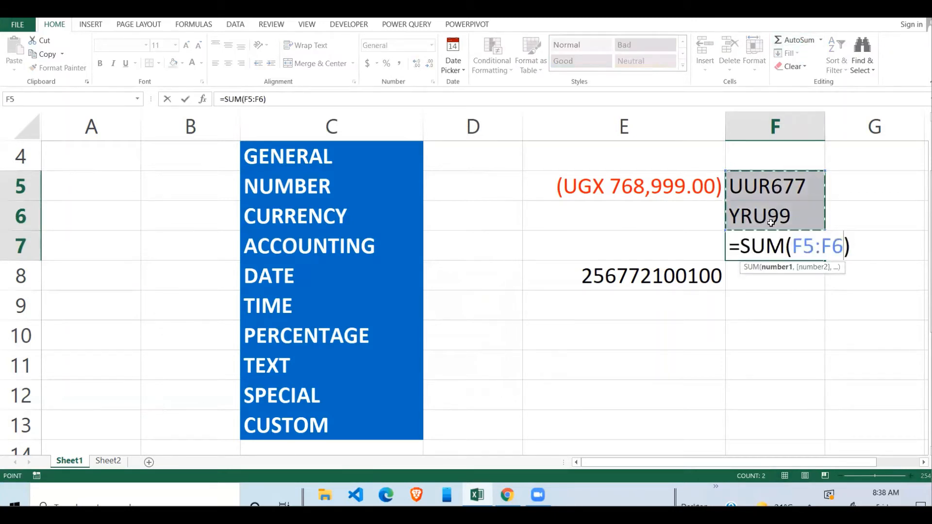
key(Return)
Select the codes in F5:F6 and the $0 total in F7 in turn to review them
click(783, 257)
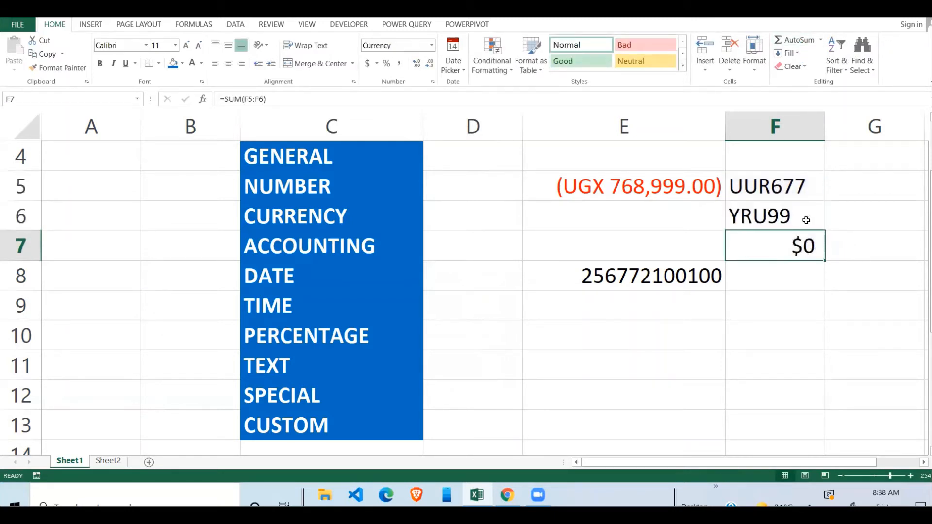
click(787, 179)
click(781, 218)
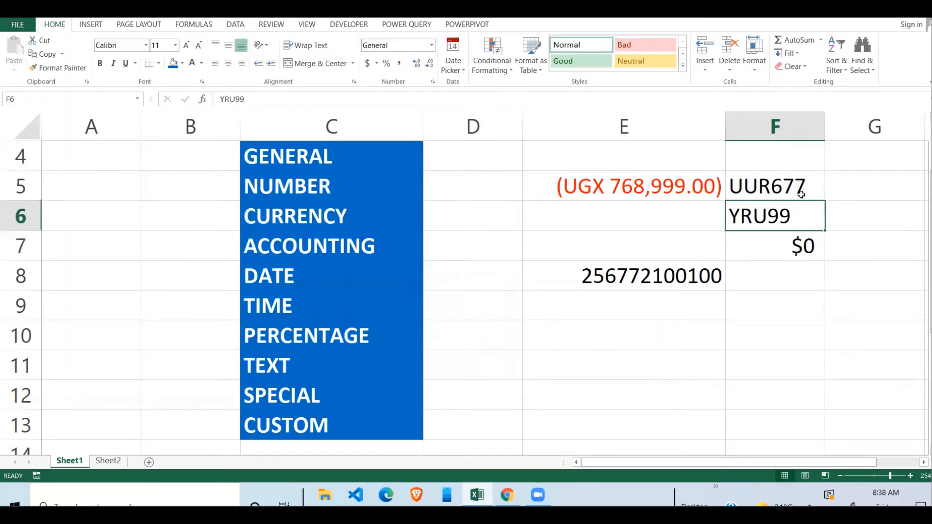
click(801, 186)
click(808, 214)
drag(797, 189, 779, 220)
click(803, 242)
click(798, 182)
click(781, 241)
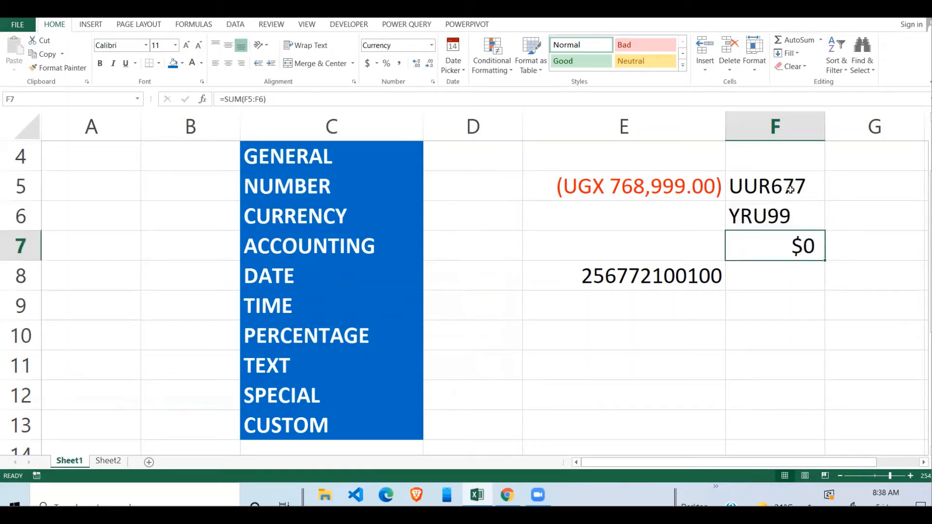
drag(790, 189, 794, 242)
click(795, 219)
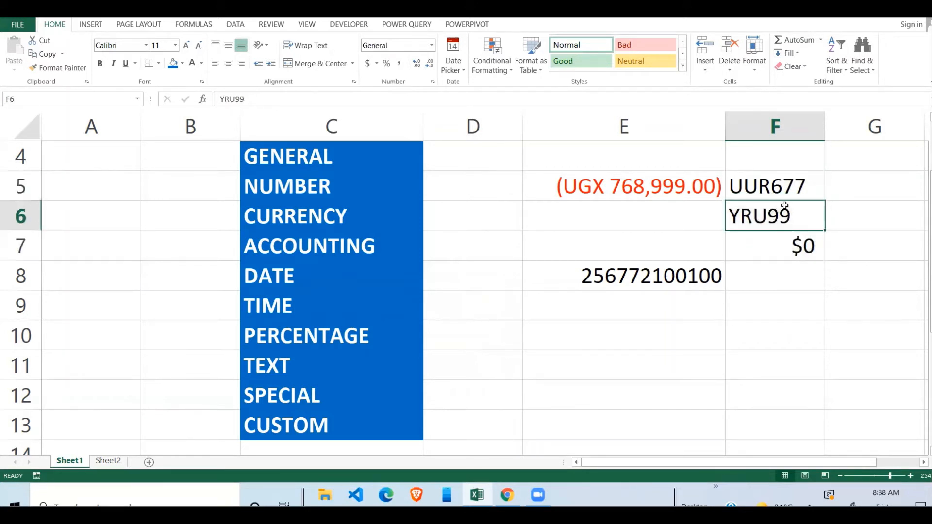
click(795, 188)
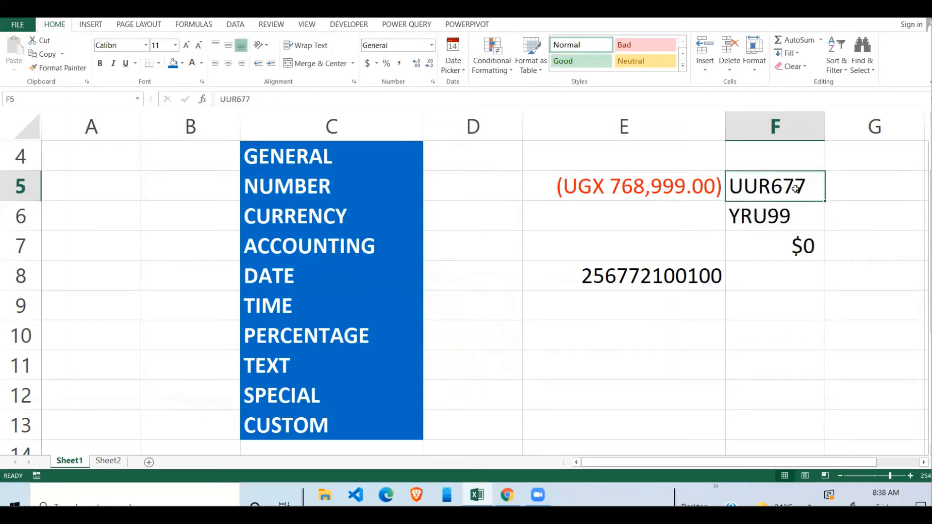
click(781, 216)
drag(791, 194, 799, 201)
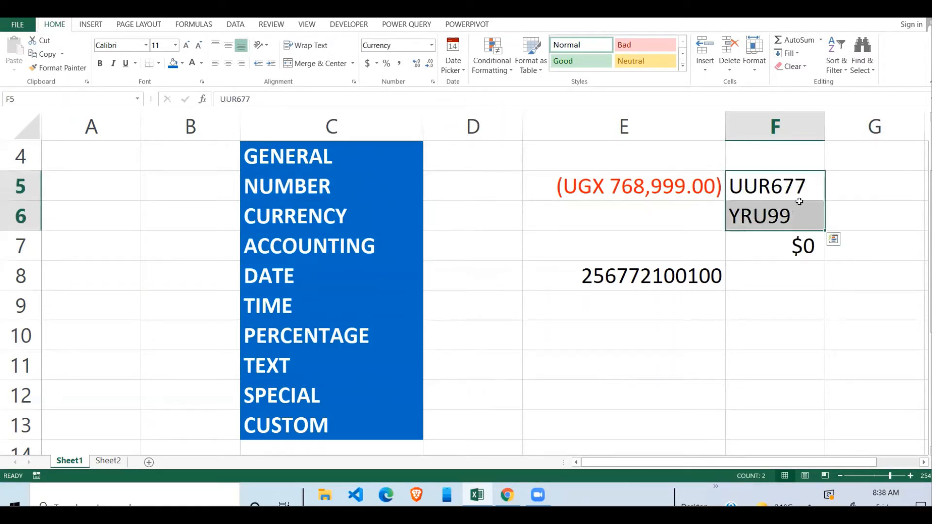
click(799, 198)
click(792, 212)
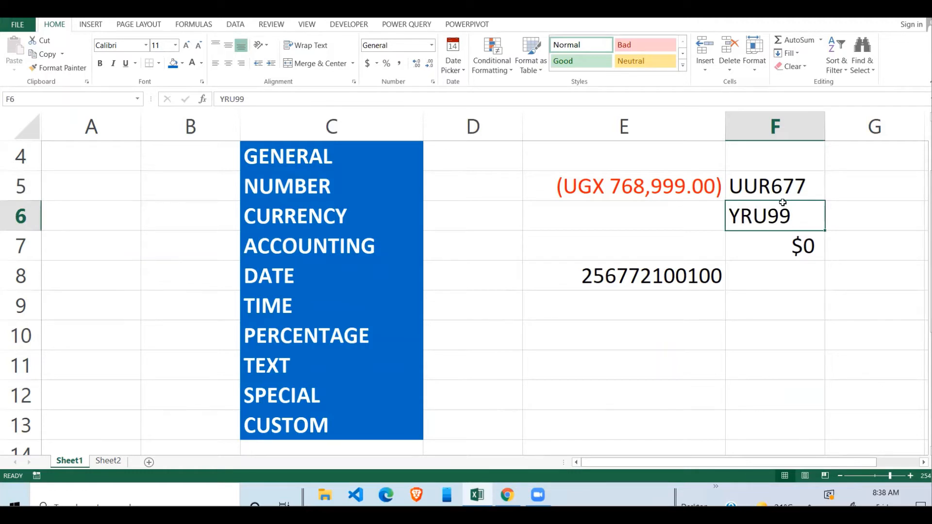
click(785, 187)
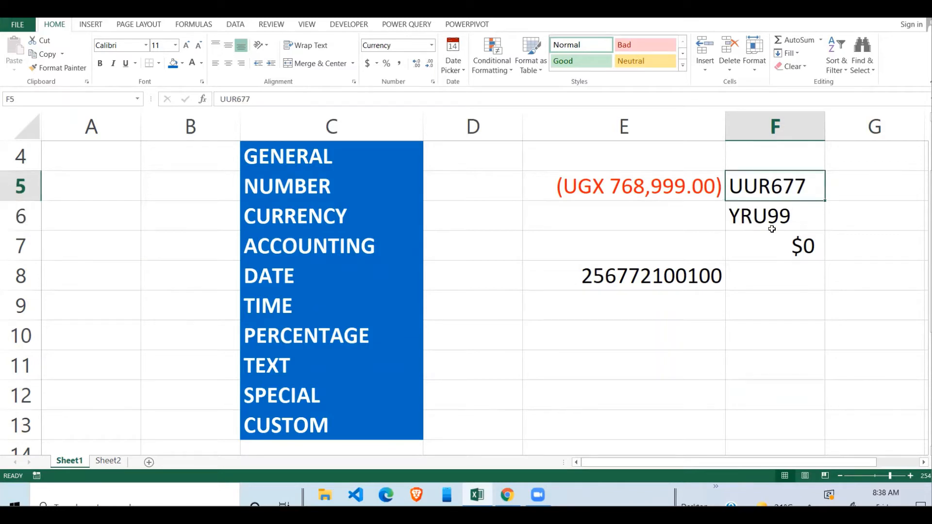
click(782, 218)
click(782, 186)
click(682, 187)
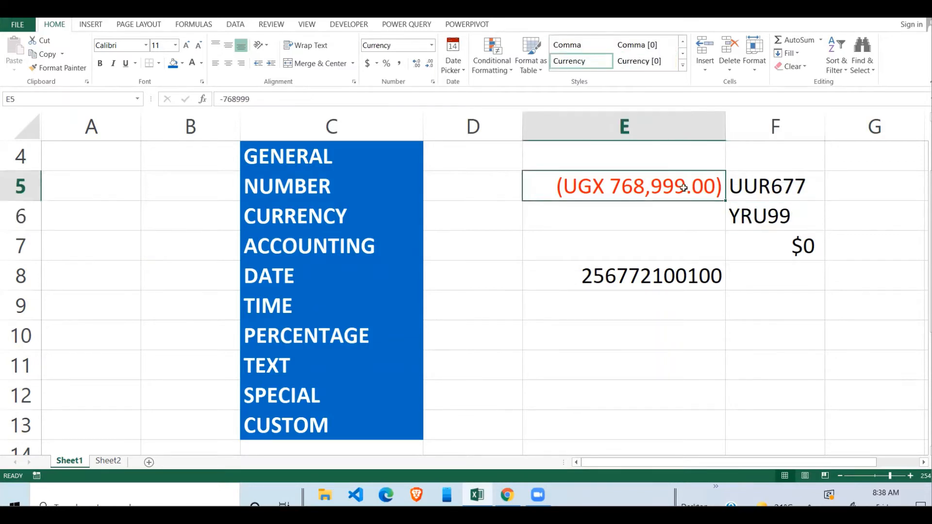
drag(694, 236, 664, 262)
click(644, 185)
click(647, 214)
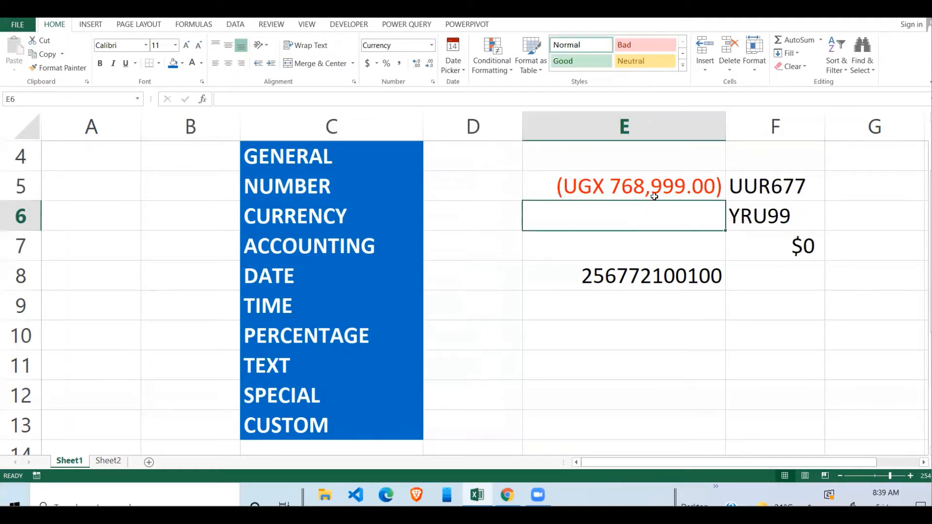
click(651, 190)
click(638, 218)
drag(661, 193, 664, 217)
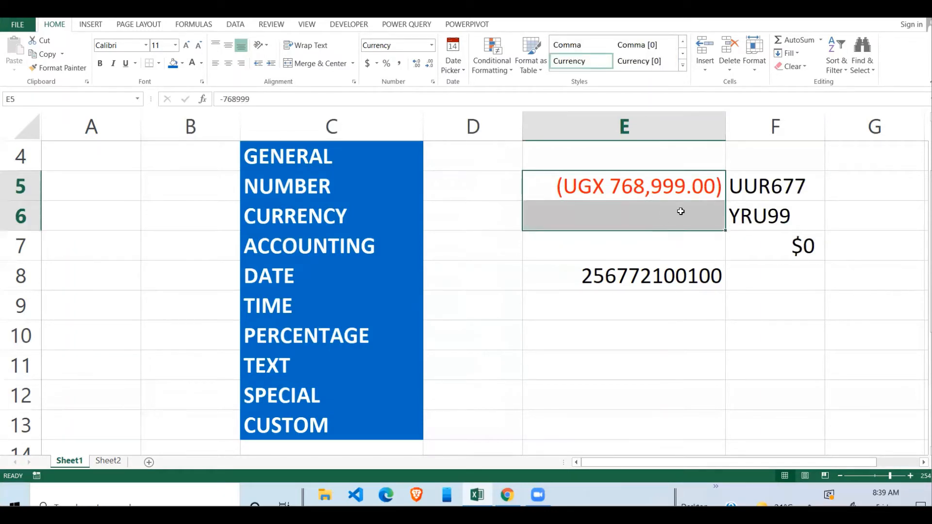
click(678, 212)
click(677, 199)
click(665, 233)
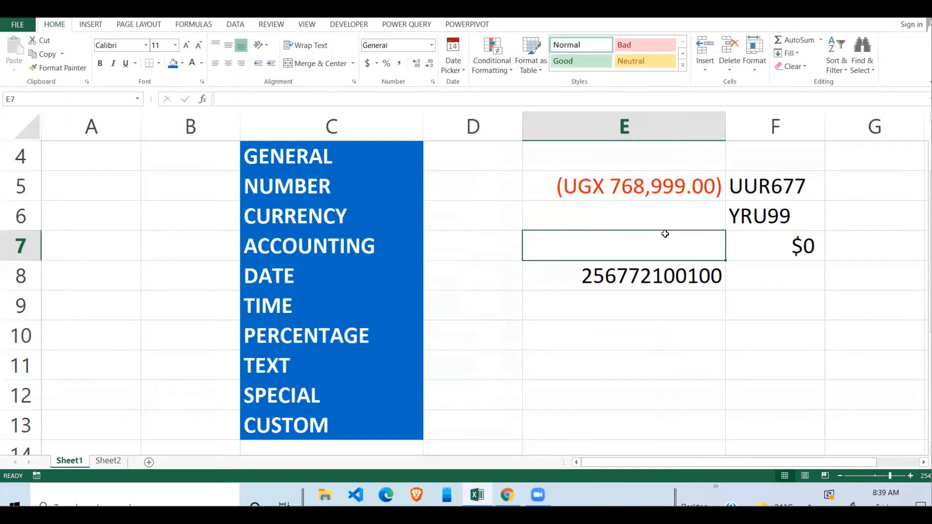
click(666, 198)
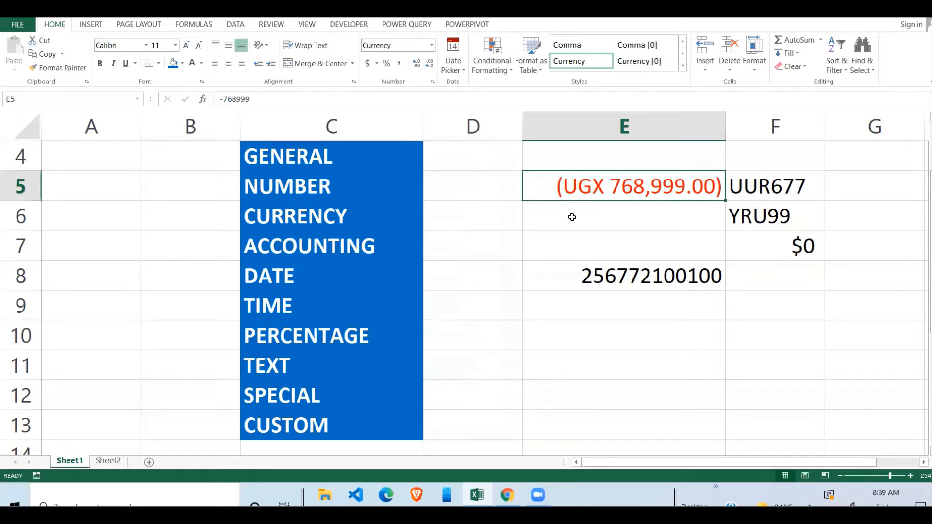
click(632, 234)
click(643, 192)
click(637, 212)
click(633, 178)
click(305, 219)
click(334, 244)
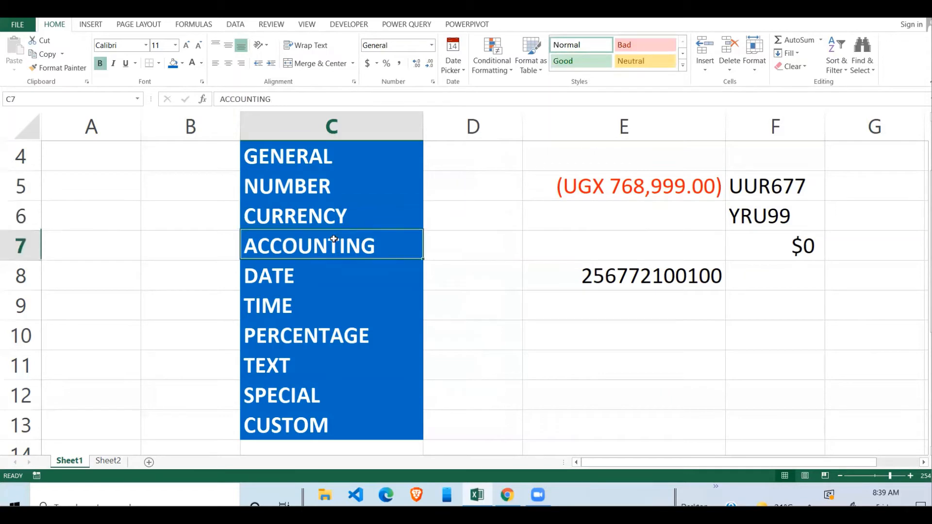
click(619, 188)
click(374, 250)
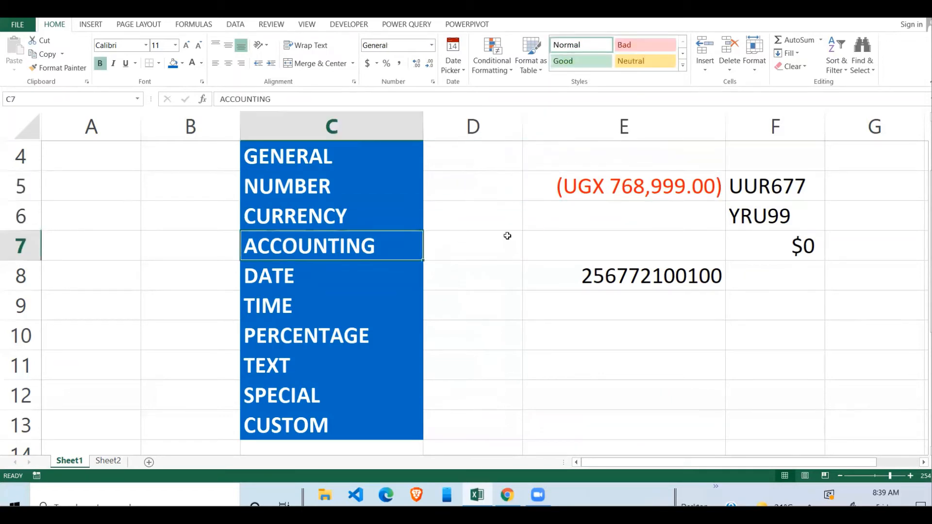
click(608, 193)
click(596, 244)
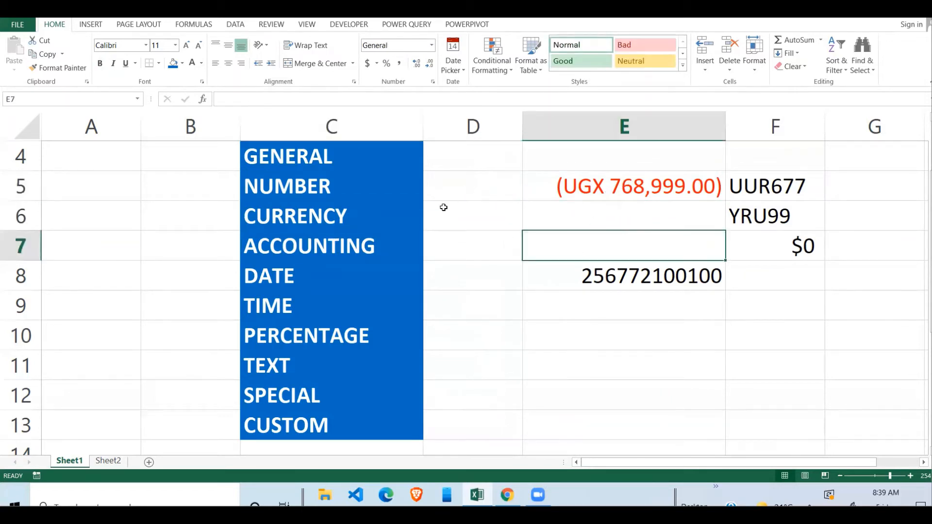
click(597, 190)
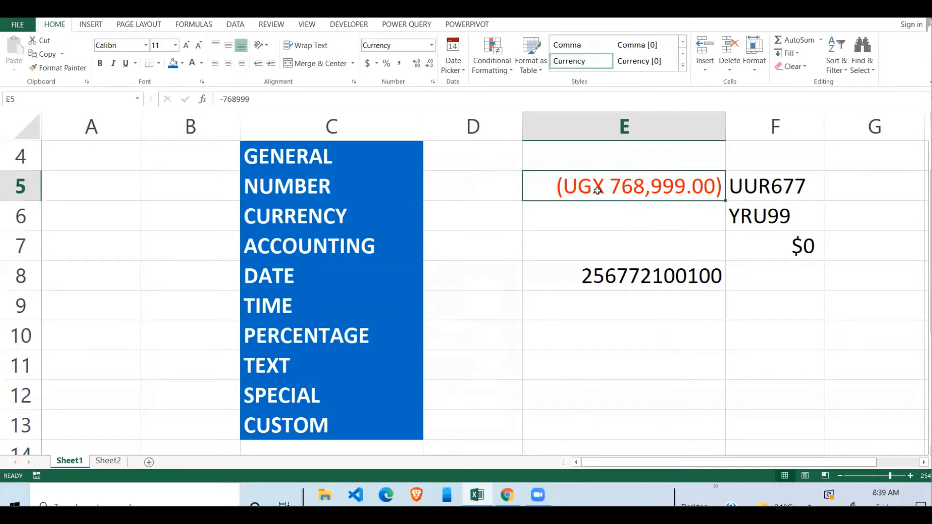
click(581, 224)
click(615, 194)
Apply a Date format to E5 via Ctrl+1, so its negative value shows as #####
key(ctrl+1)
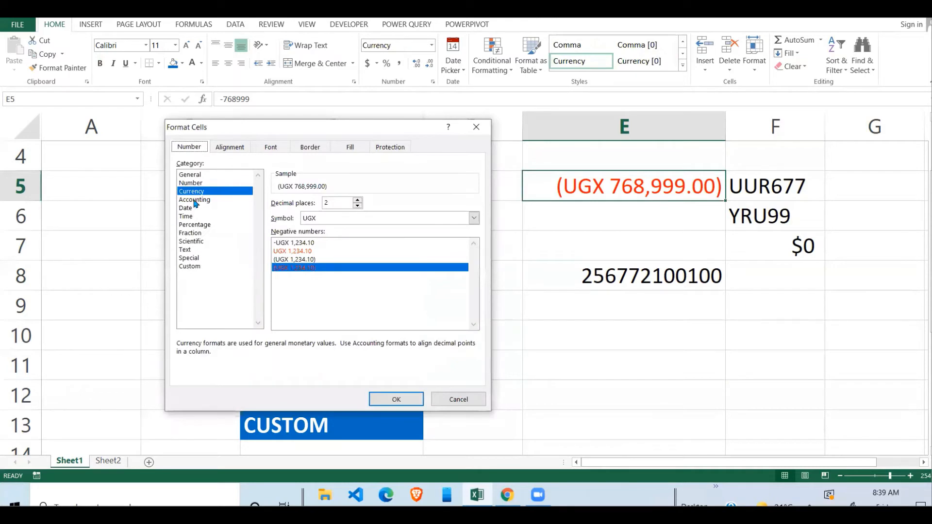
click(193, 217)
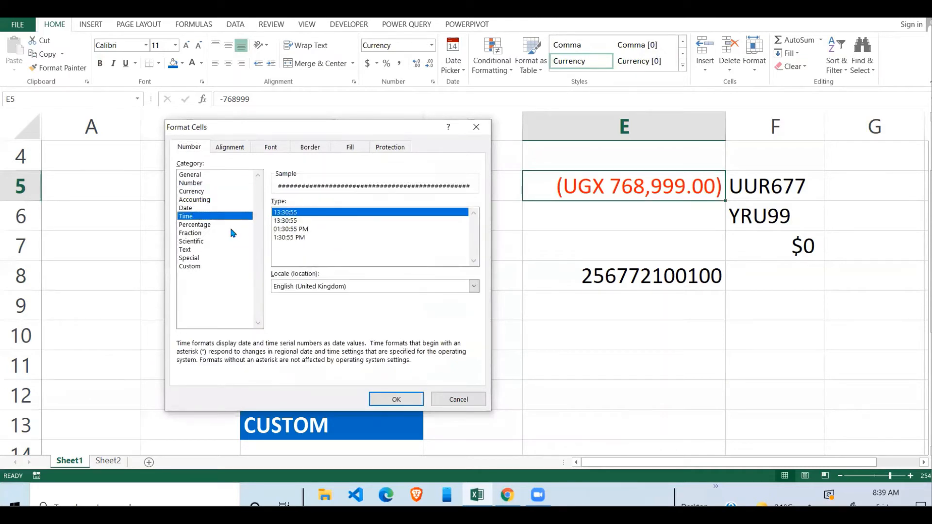
click(189, 207)
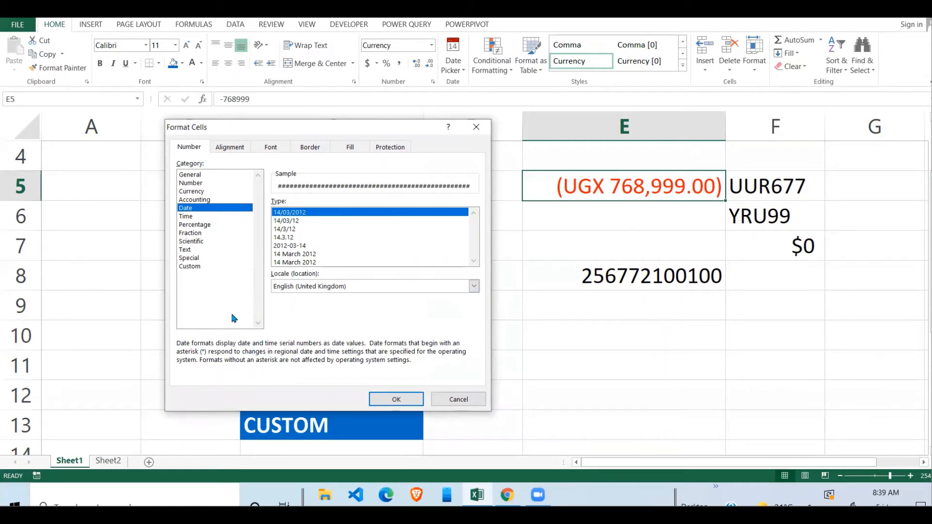
click(407, 402)
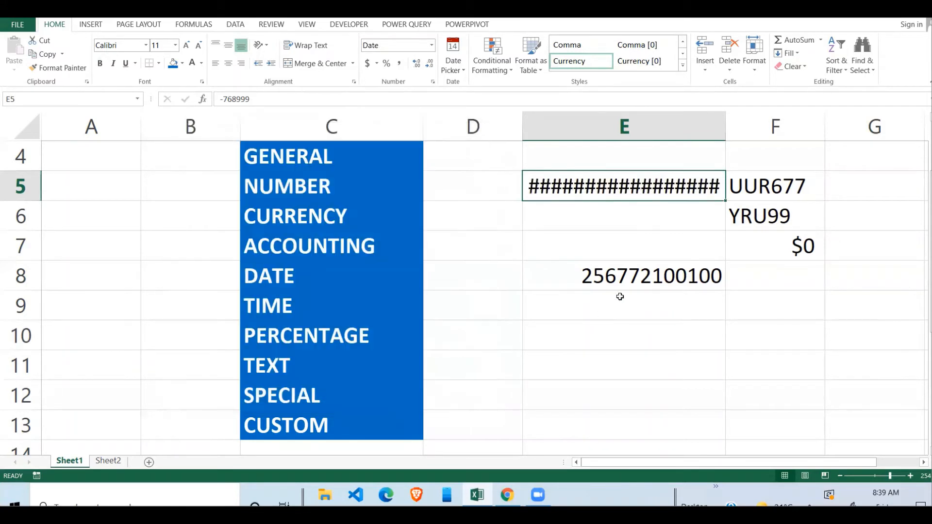
Widen column E, leaving E5's number format unchanged
drag(725, 126, 765, 126)
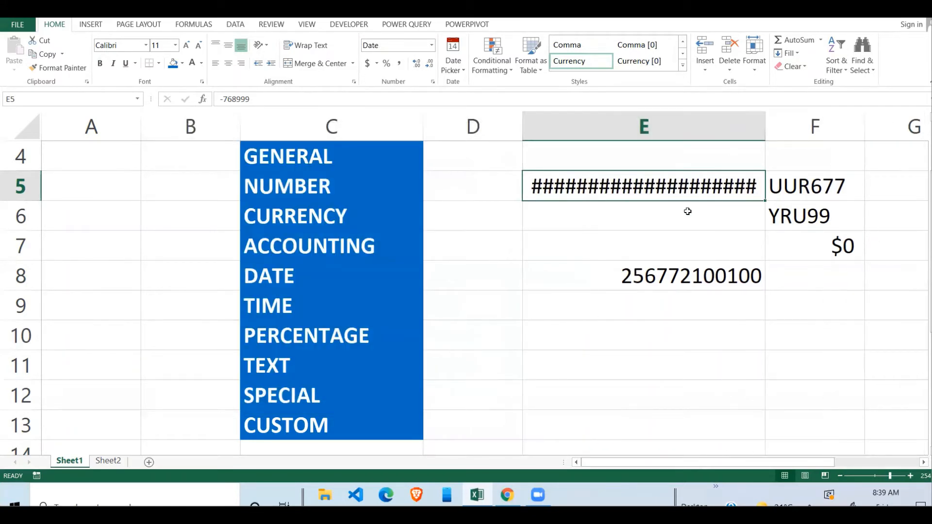
click(431, 46)
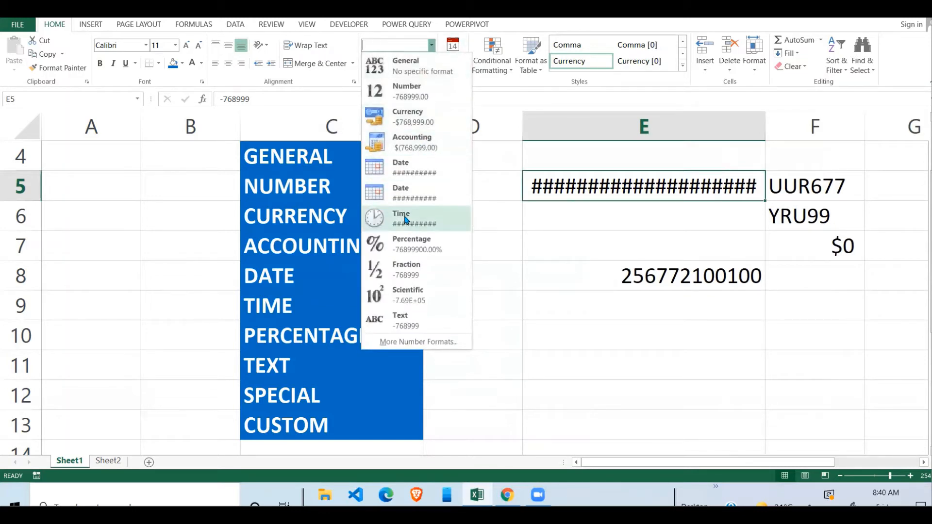
click(672, 216)
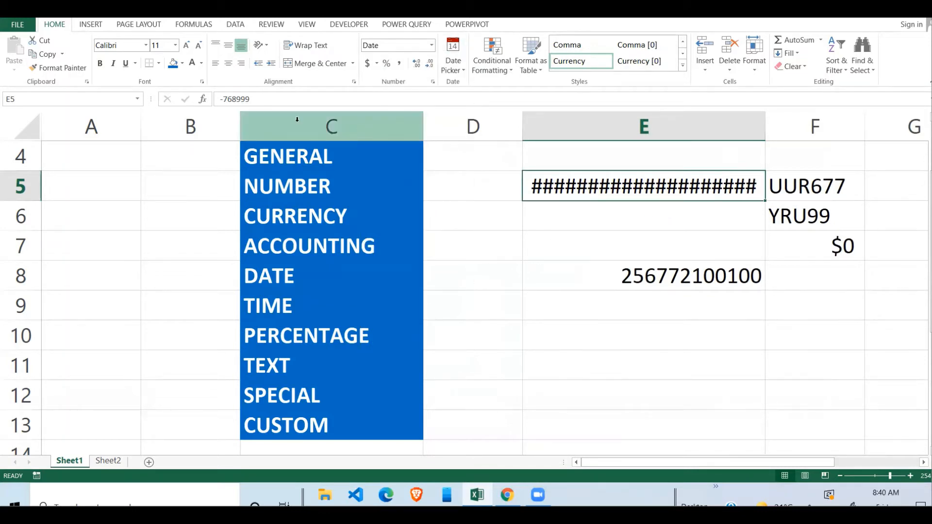
Enter 7689 in E5 so it displays as the date 18/01/1921, and bring up its format options
click(261, 99)
key(BackSpace)
key(BackSpace)
key(Return)
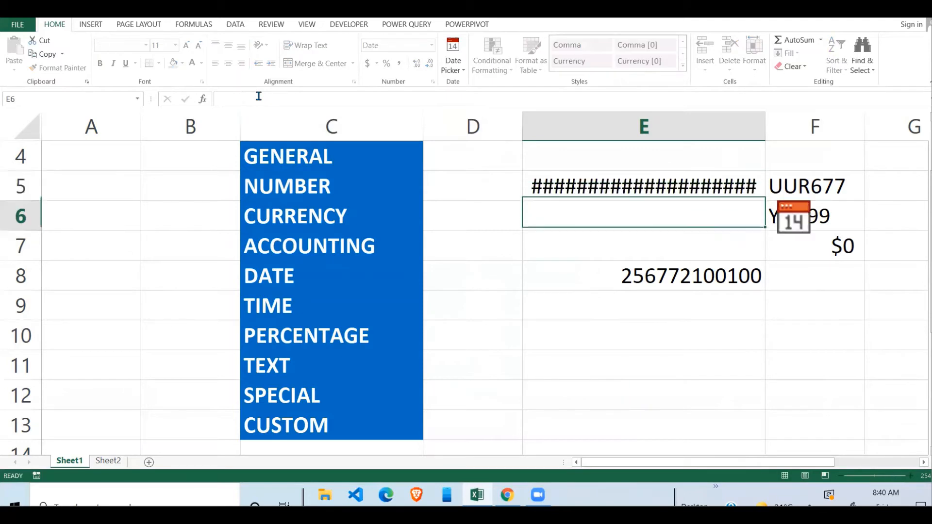
click(634, 183)
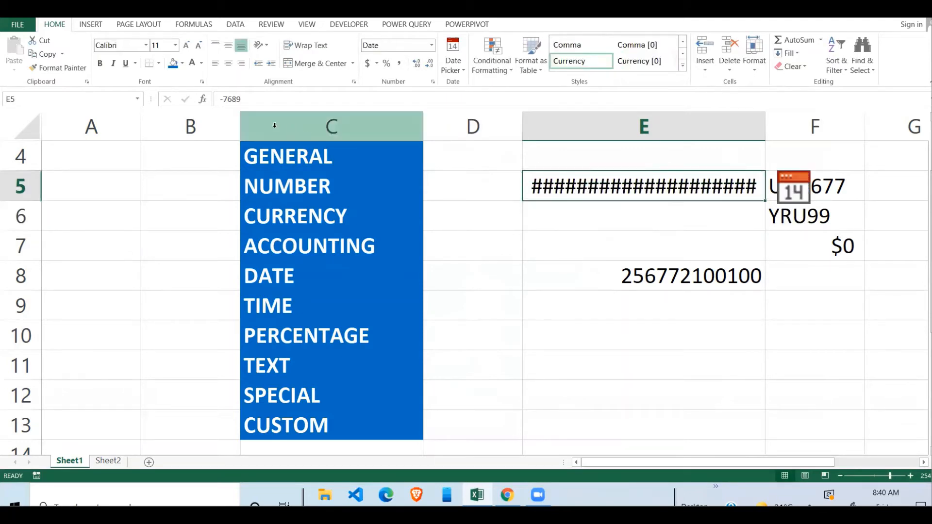
text(7689)
key(Return)
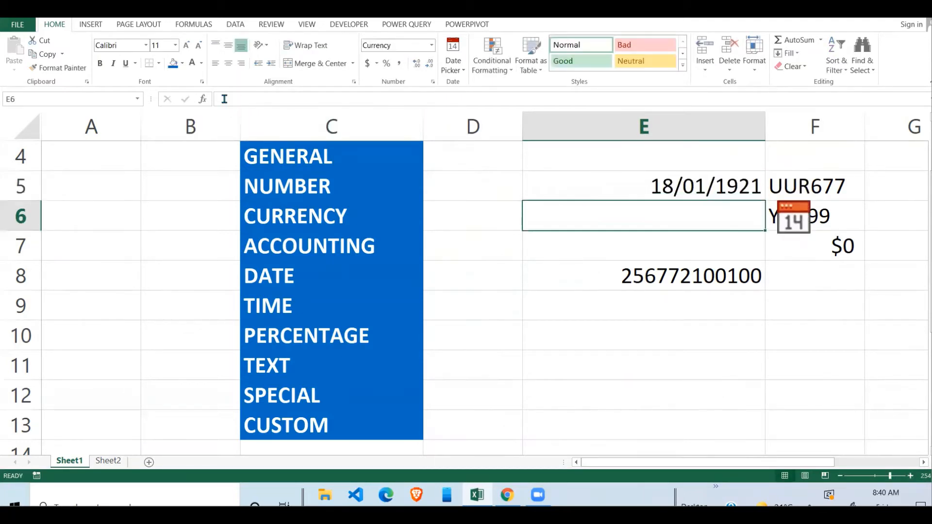
click(605, 168)
click(617, 178)
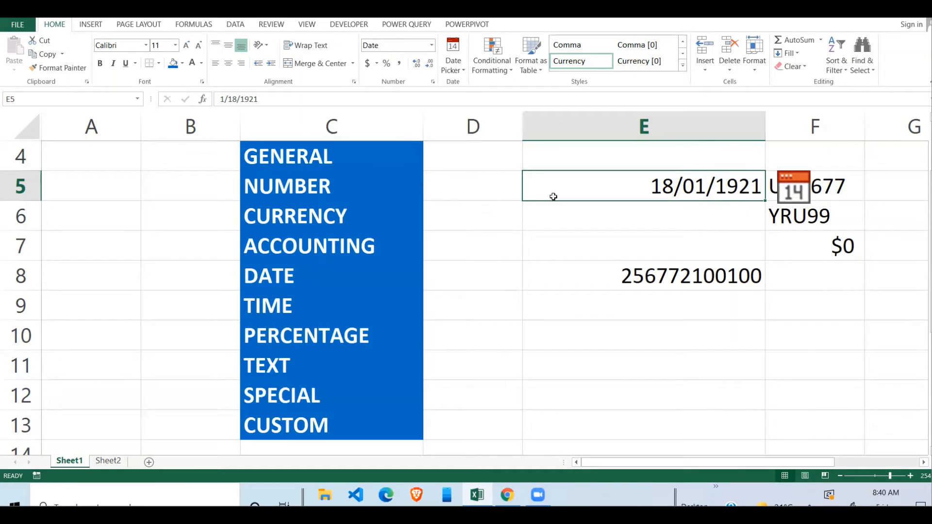
key(ctrl+1)
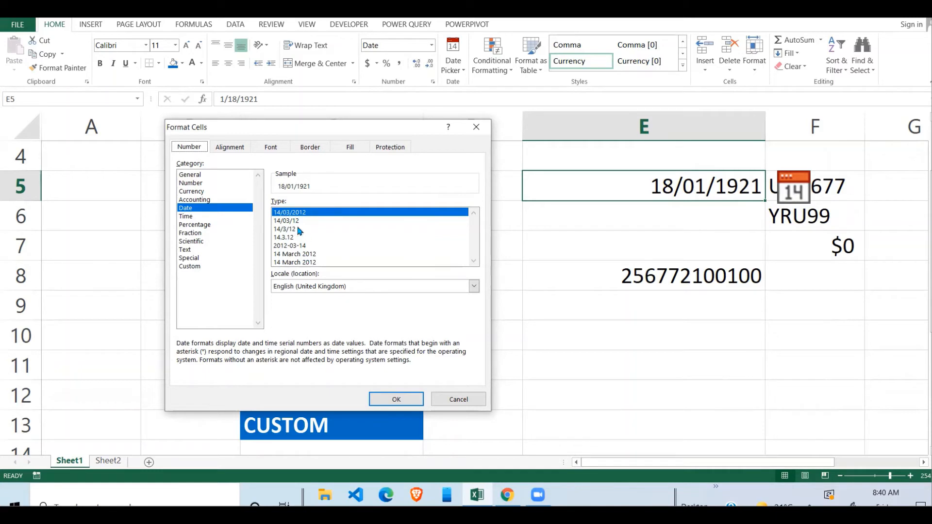
Preview the 14.3.12 and 14 March 2012 date styles, then return to 14/03/2012
click(289, 239)
click(306, 253)
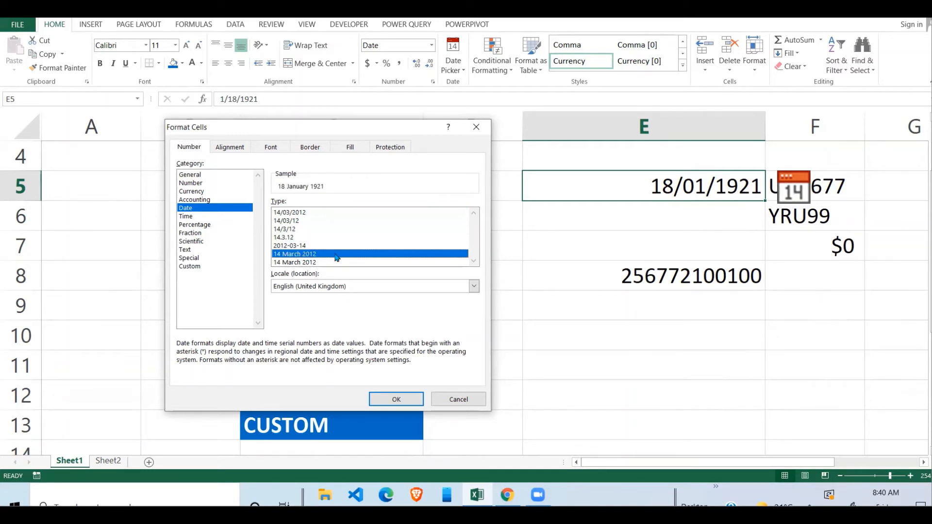
click(307, 263)
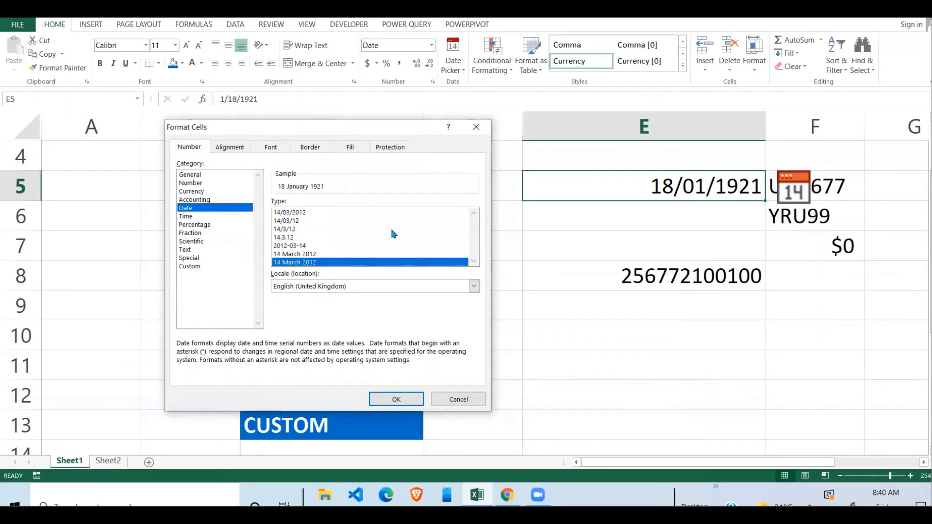
click(289, 213)
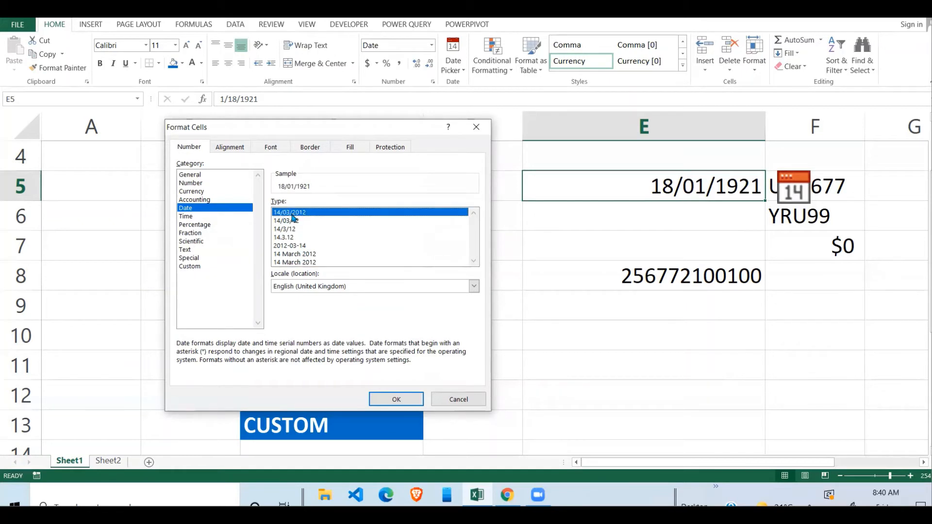
Set the date locale to English (United States) so E5 reads 1/18/1921
click(384, 286)
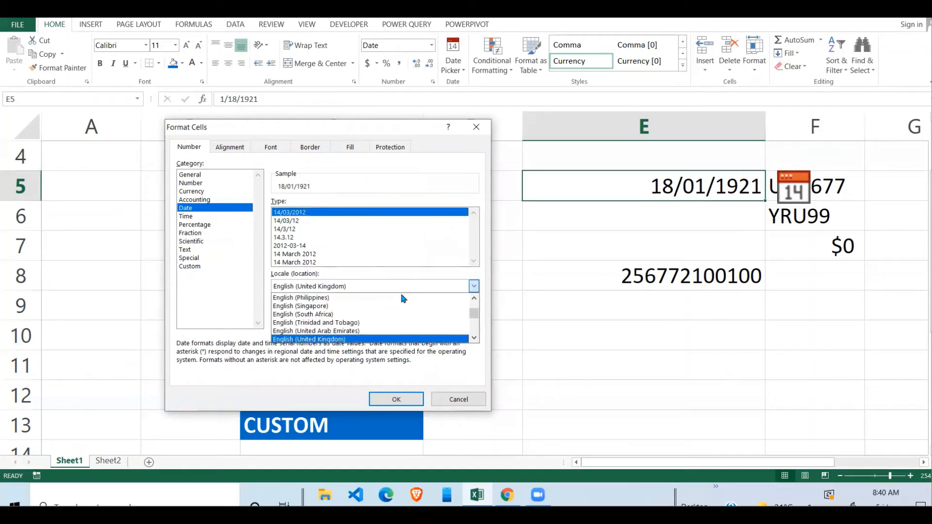
click(474, 338)
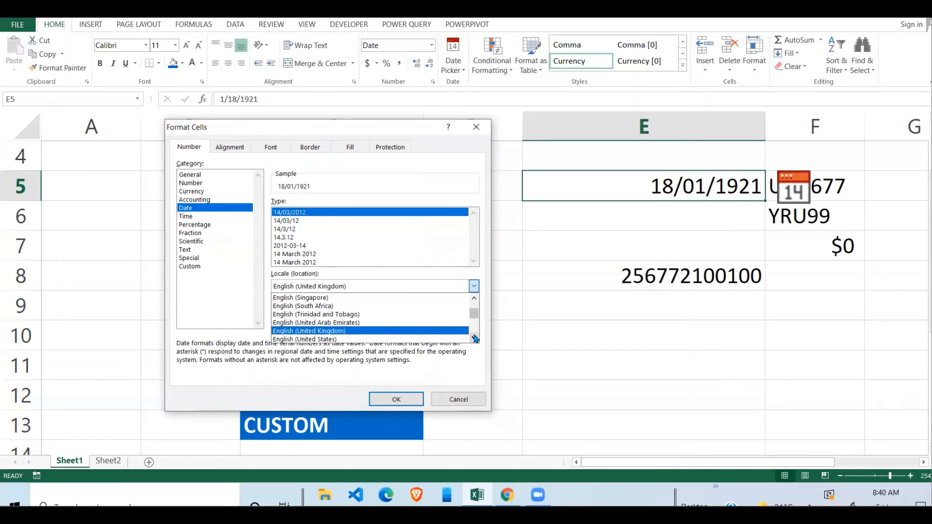
click(370, 339)
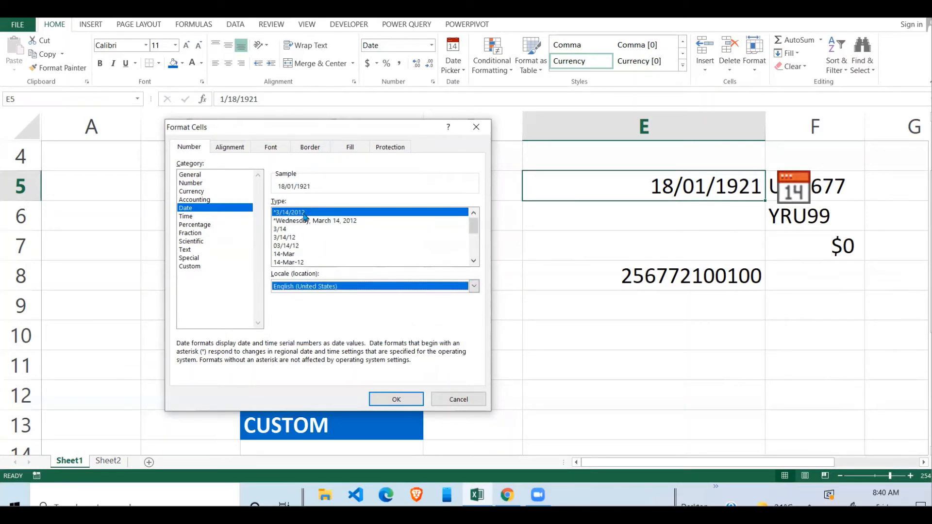
click(396, 399)
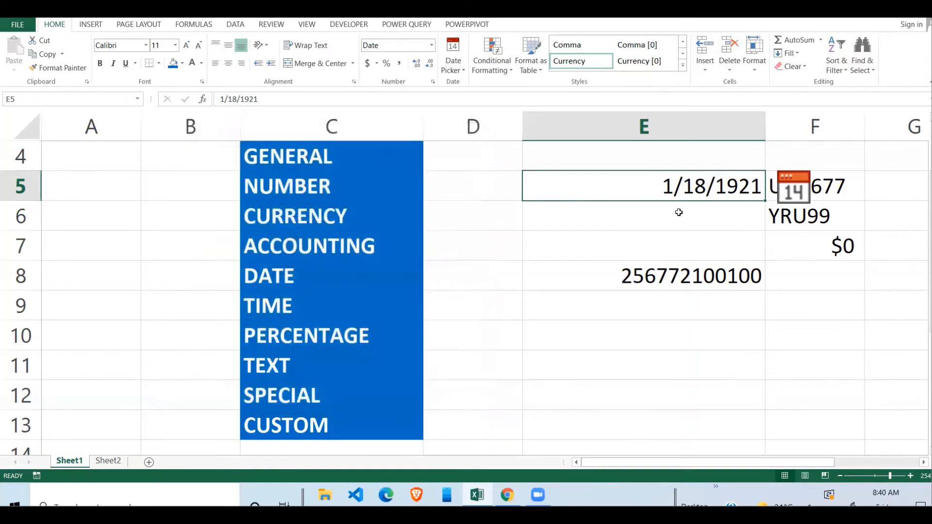
click(676, 211)
click(723, 185)
Apply the 37:30:55 elapsed-hours time format to E5, then undo it
key(ctrl+1)
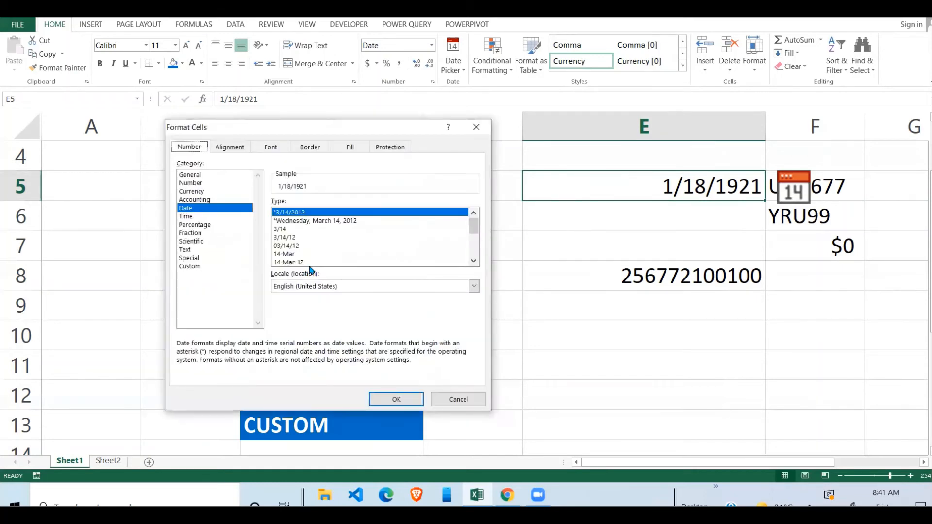
click(189, 217)
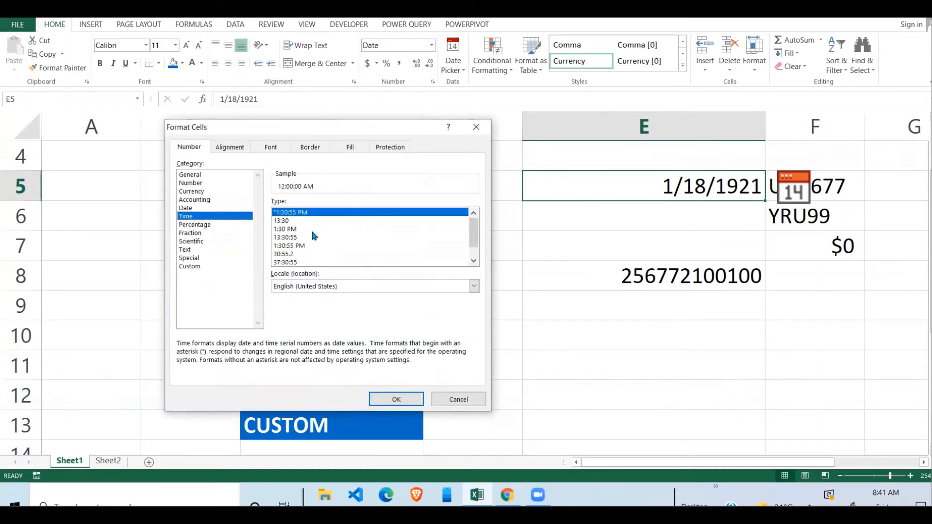
click(284, 229)
click(300, 263)
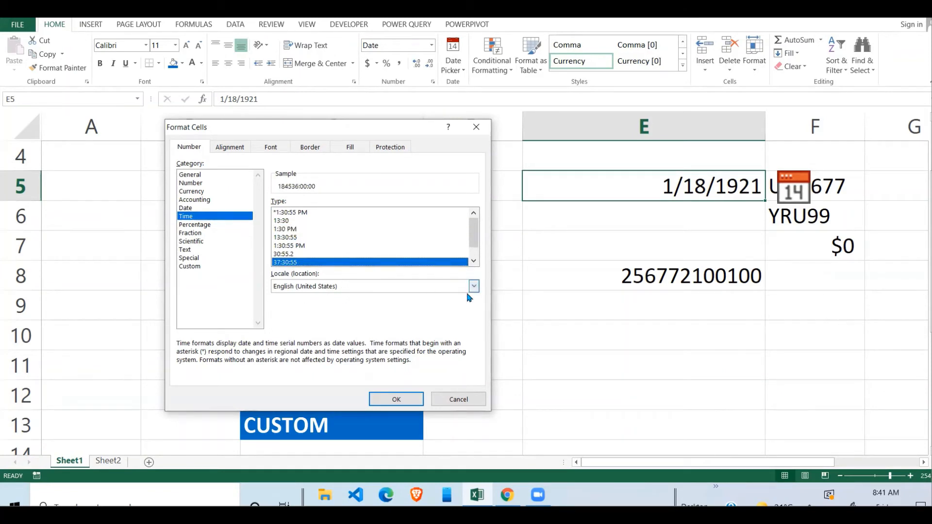
click(396, 399)
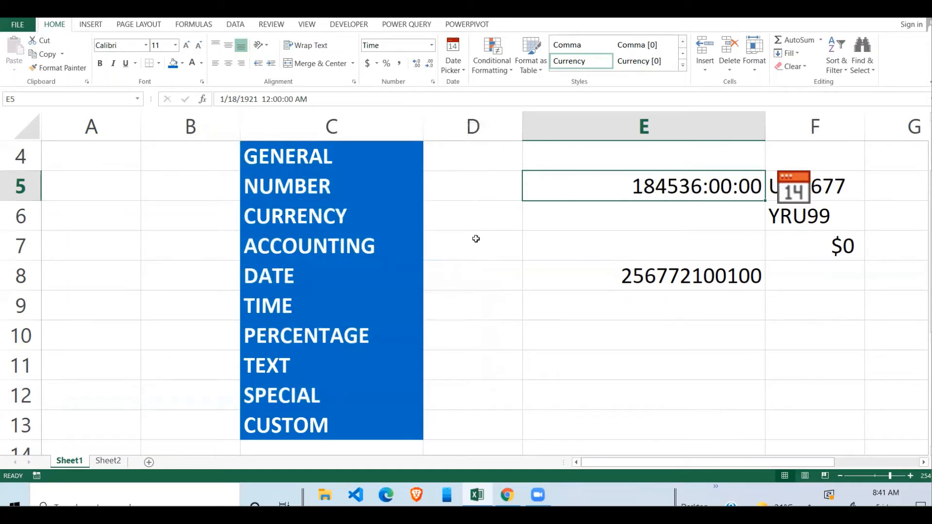
key(ctrl+z)
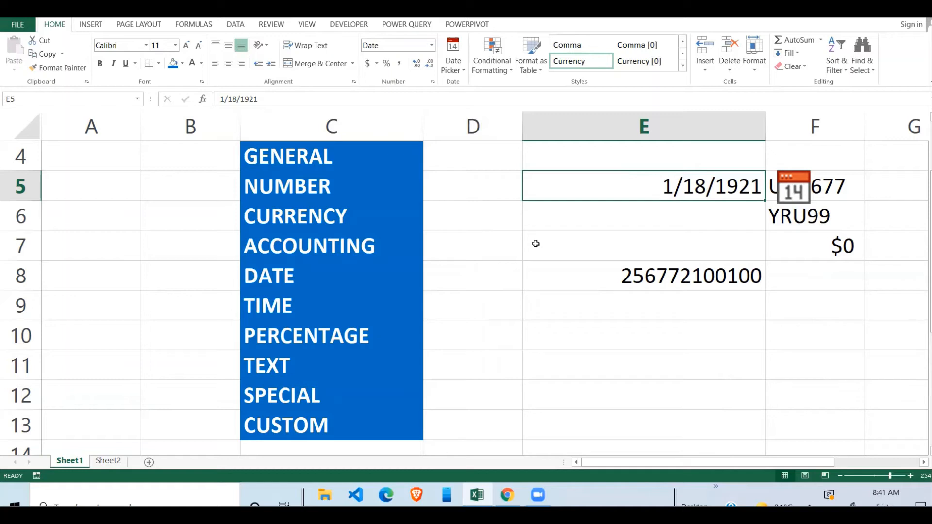
key(ctrl+1)
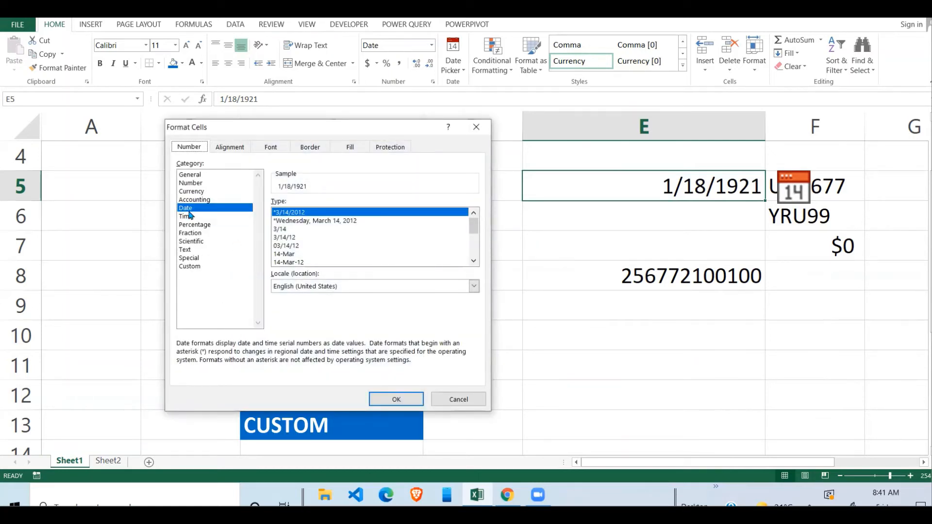
Preview the two-digit-year short date and long weekday date styles for E5
click(406, 237)
mouse_move(474, 228)
mouse_down()
mouse_move(467, 271)
mouse_move(466, 227)
mouse_up()
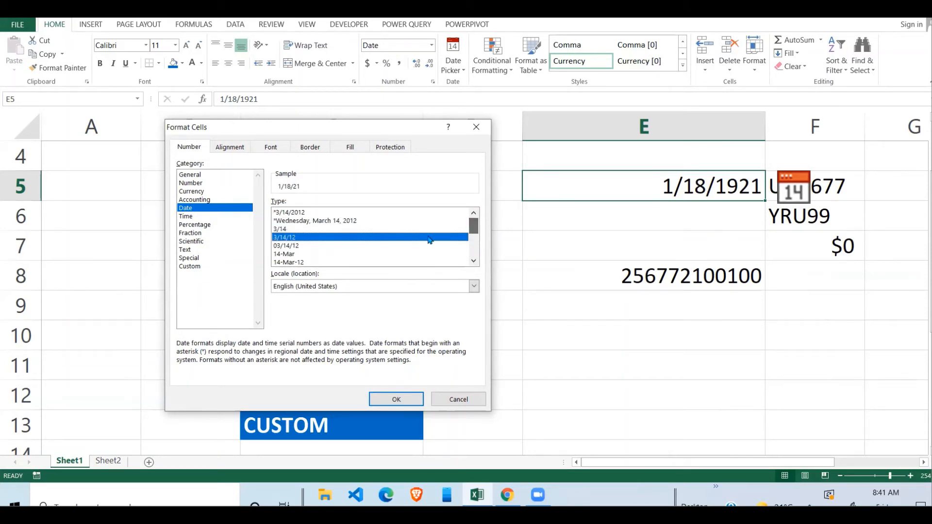
click(352, 221)
mouse_move(473, 226)
mouse_down()
mouse_move(473, 265)
mouse_move(464, 219)
mouse_move(465, 262)
mouse_move(474, 220)
mouse_up()
Switch the locale to English (Trinidad and Tobago), keep the long weekday style, and show its Custom code
click(474, 286)
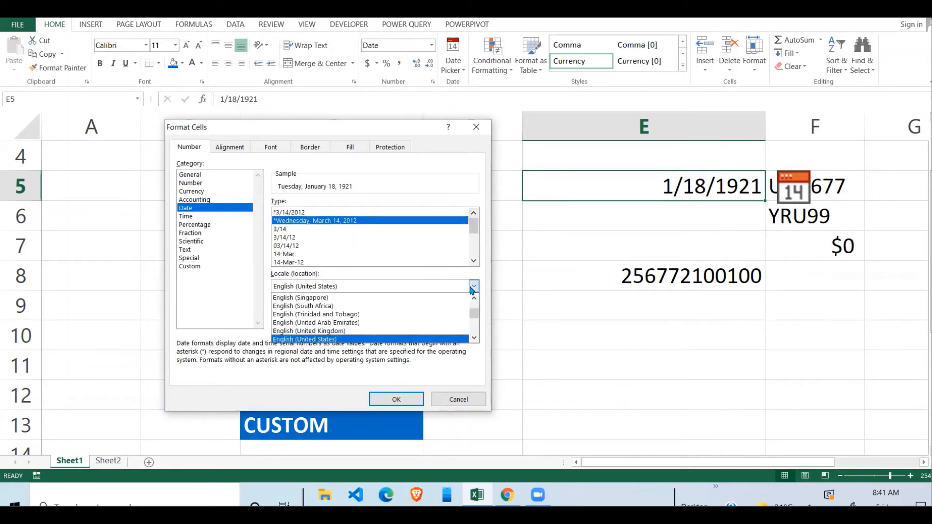
click(417, 306)
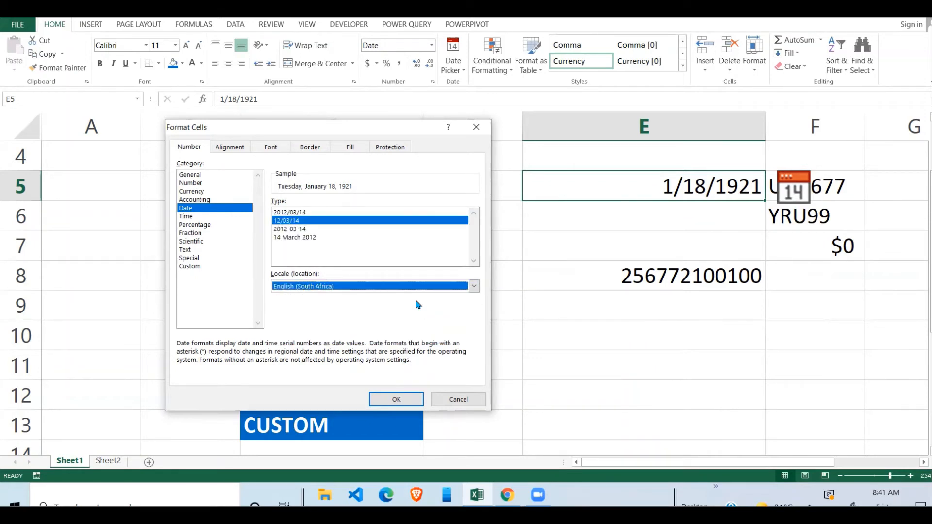
click(474, 286)
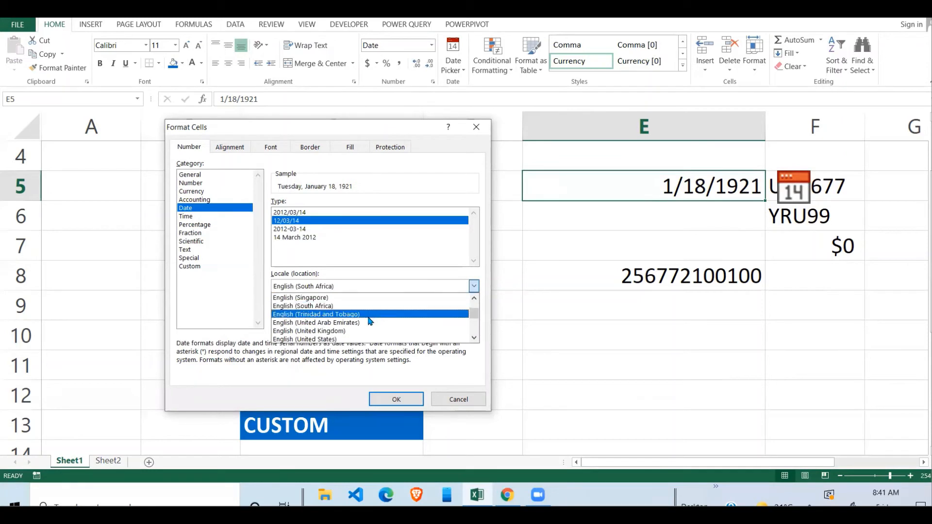
click(422, 314)
click(473, 288)
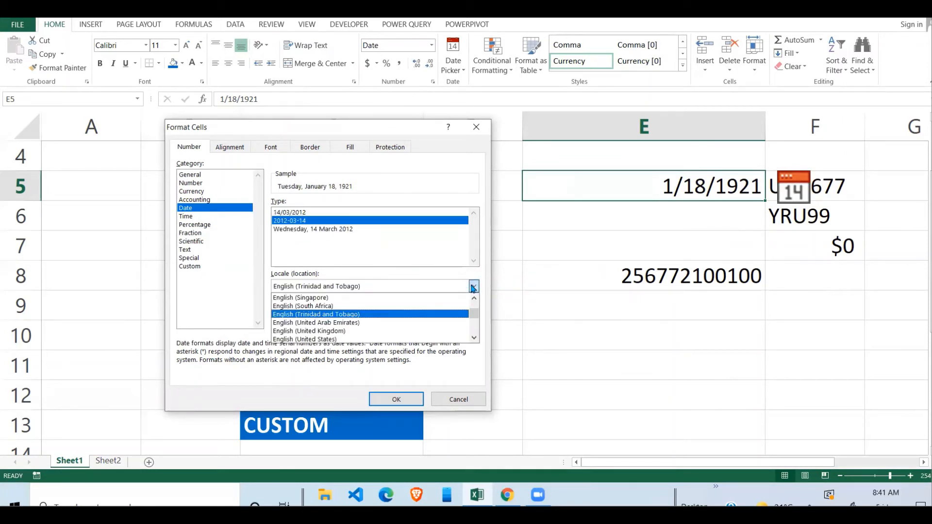
click(423, 229)
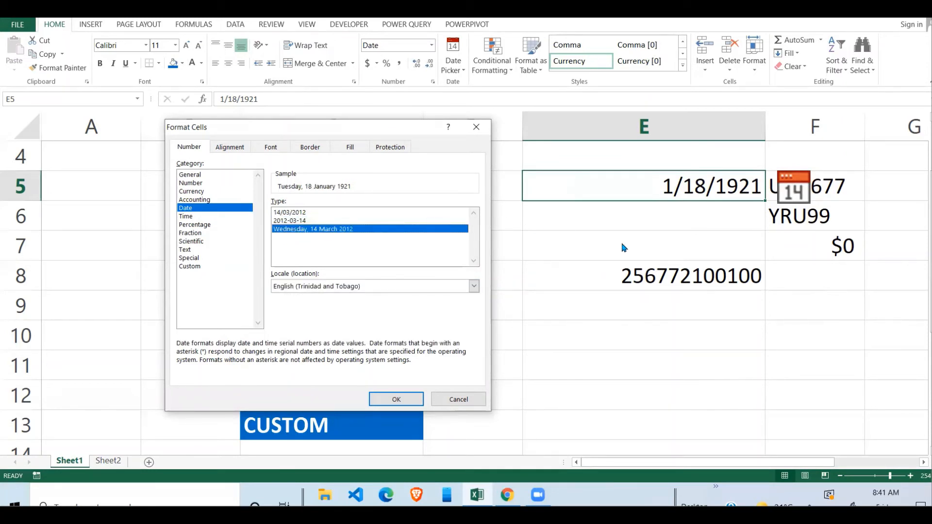
click(197, 266)
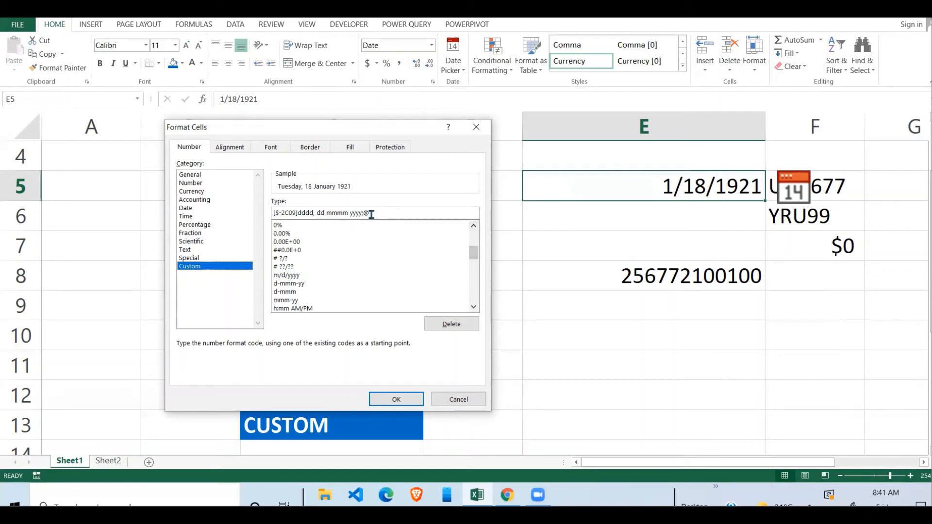
Replace the custom code with YYYY-MM-DD so E5 shows 1921-01-18
drag(377, 215, 263, 219)
click(395, 215)
drag(371, 213, 265, 215)
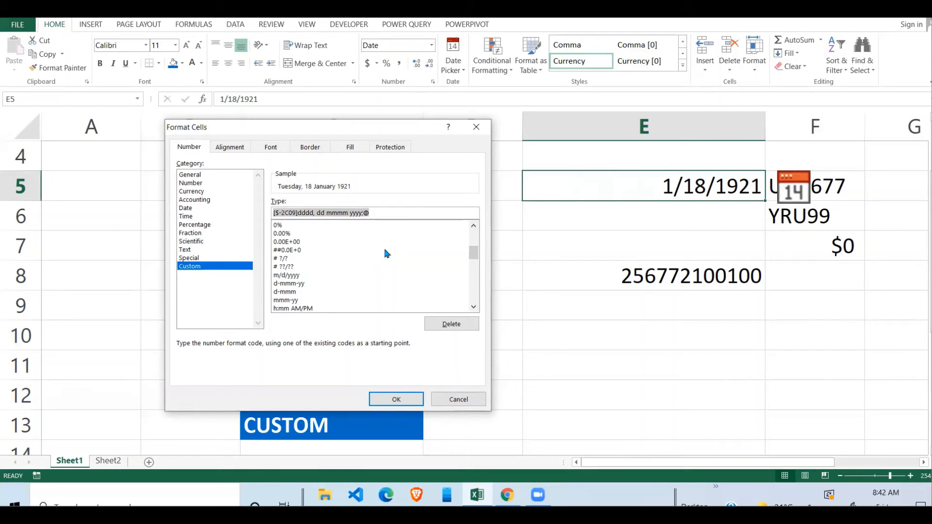
text(Y)
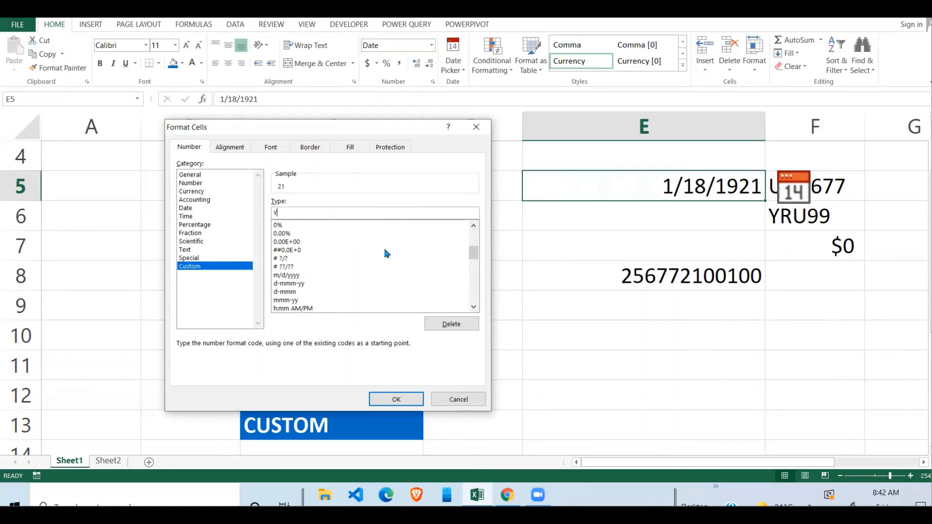
text(YYY)
text(-MM-DD)
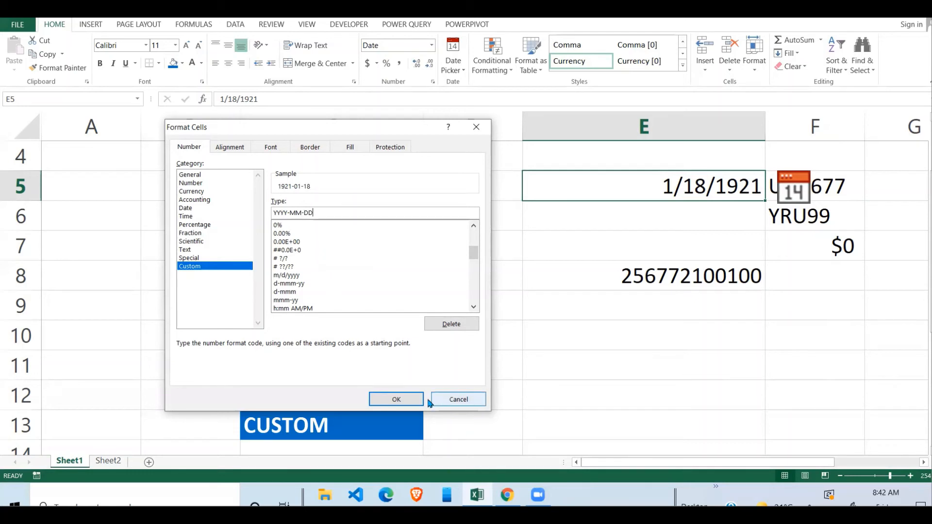
click(396, 399)
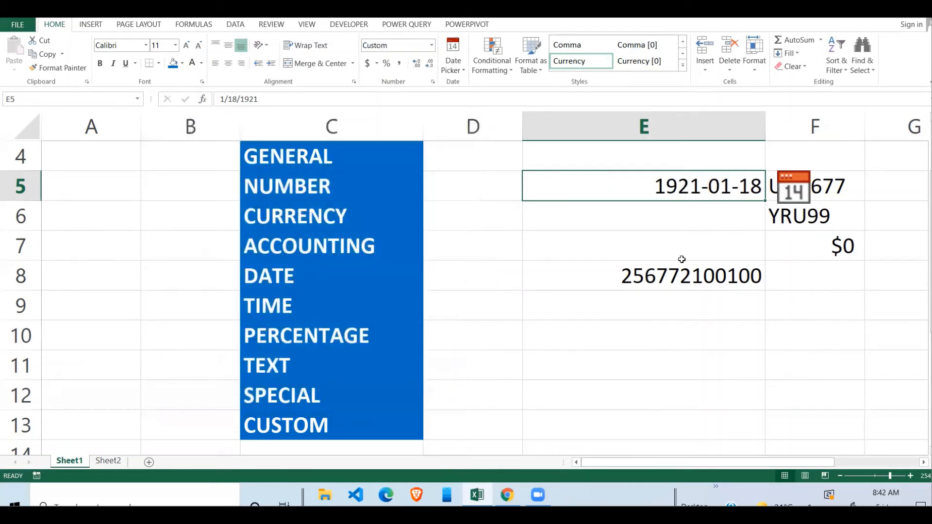
Delete the UUR677, YRU99 and $0 entries in F5:F7, then reopen E5's format settings
click(652, 234)
click(731, 195)
click(841, 192)
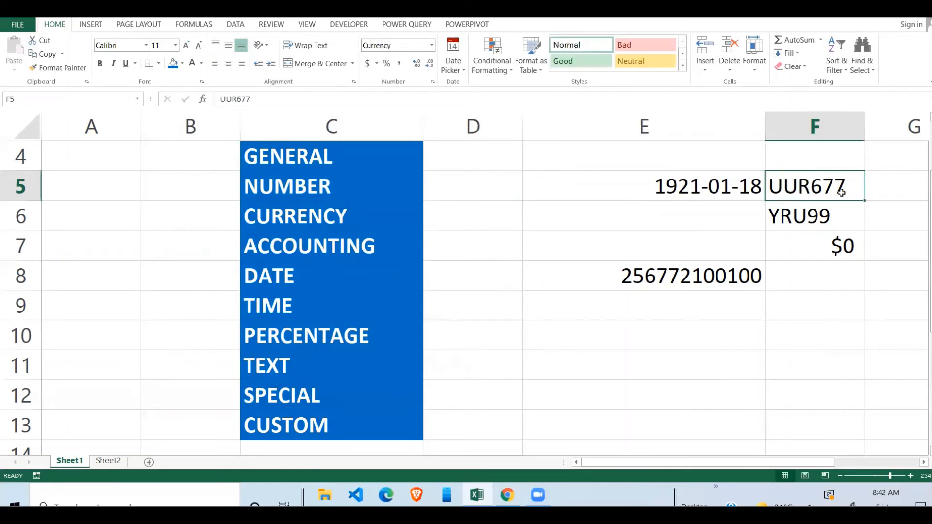
click(825, 246)
click(851, 195)
shift+click(846, 257)
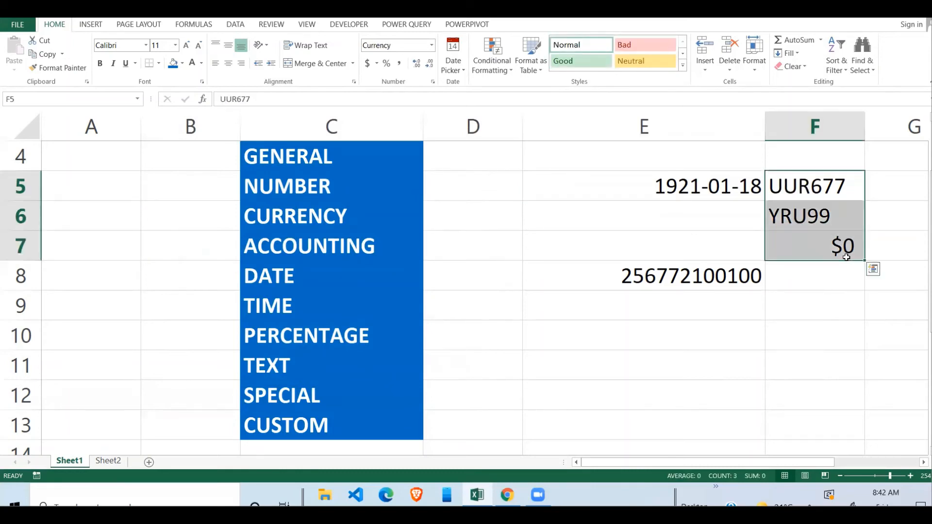
key(Delete)
click(717, 183)
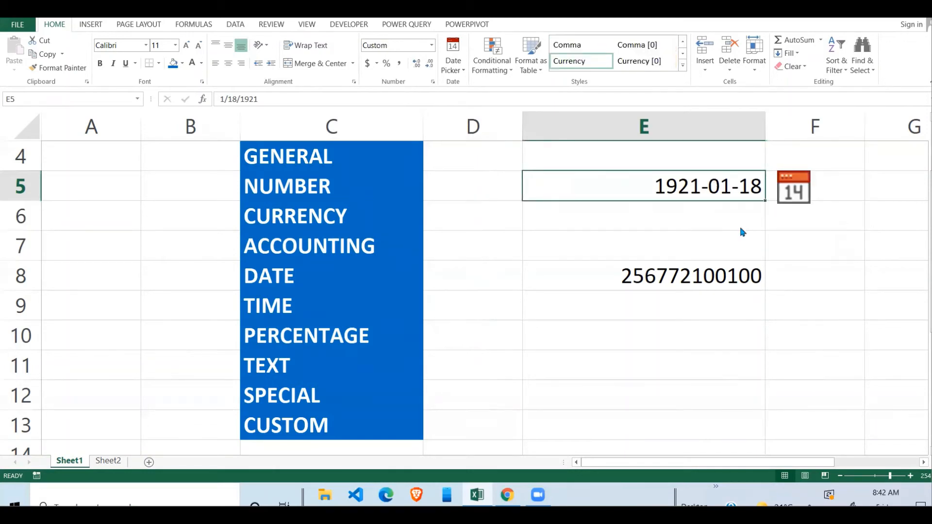
key(ctrl+1)
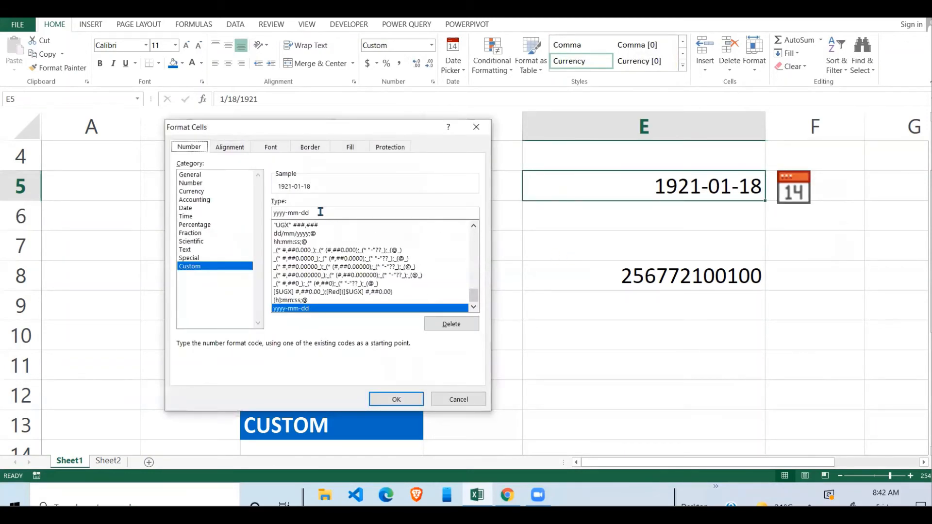
Change E5's custom code to yyyy-mmmm-dddd-d and auto-fit column E
click(320, 212)
key(BackSpace)
key(BackSpace)
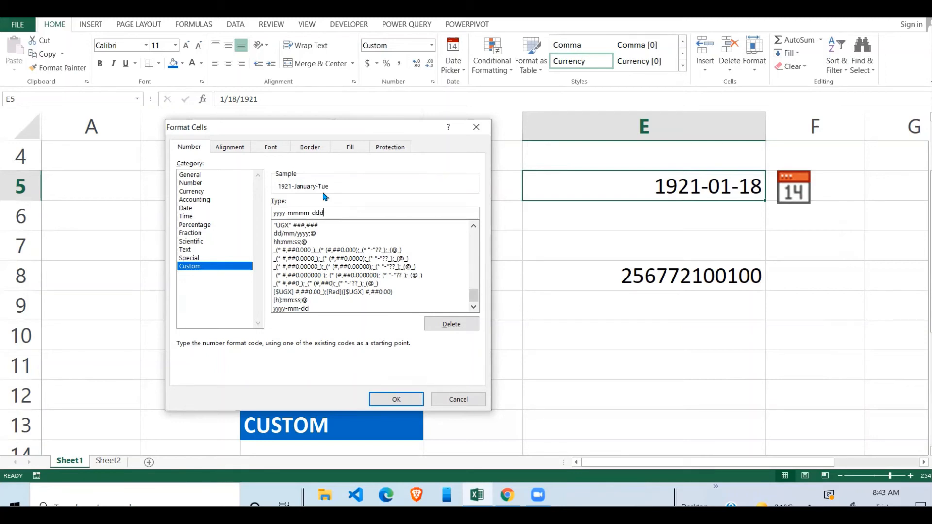
text(d-d)
click(390, 402)
double_click(766, 123)
Select E7 and E5 to confirm the widened column shows 1921-January-Tuesday-18
click(716, 240)
click(791, 189)
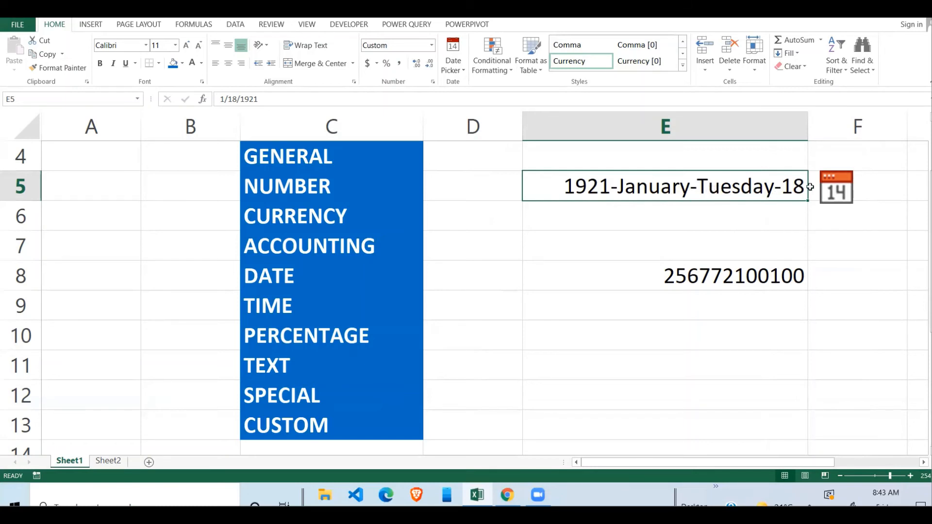
click(686, 236)
click(709, 189)
Edit E5's custom code back to yyyy-mm-dd so it reads 1921-01-18
key(ctrl+1)
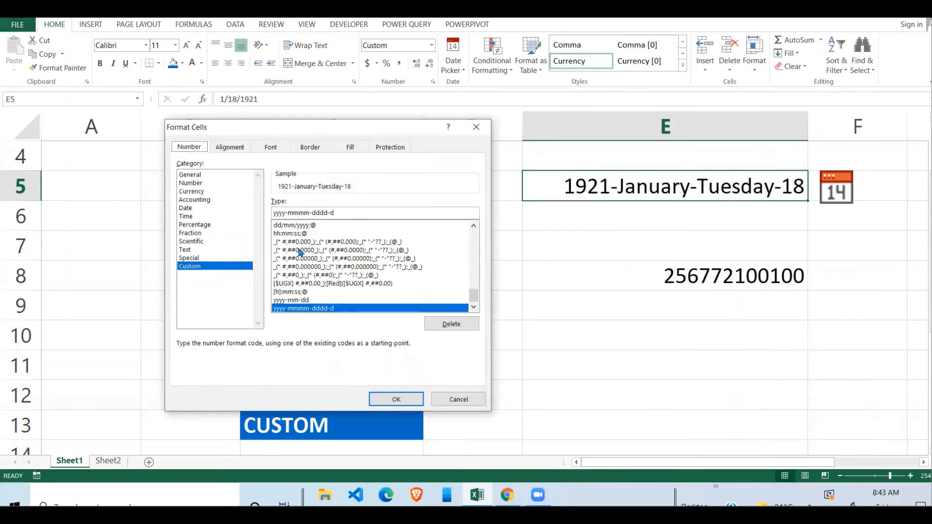
click(328, 213)
key(BackSpace)
key(BackSpace)
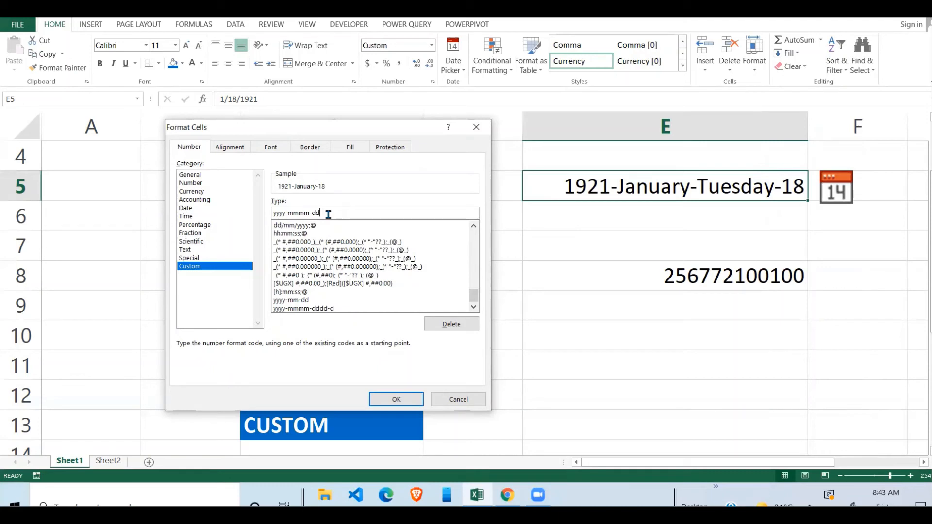
click(308, 214)
key(BackSpace)
key(BackSpace)
click(396, 399)
click(696, 223)
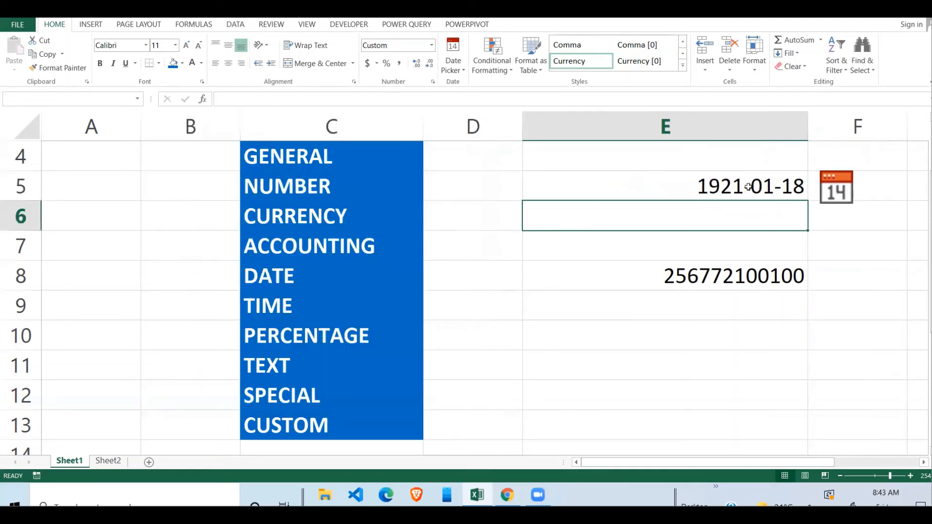
click(778, 169)
click(731, 192)
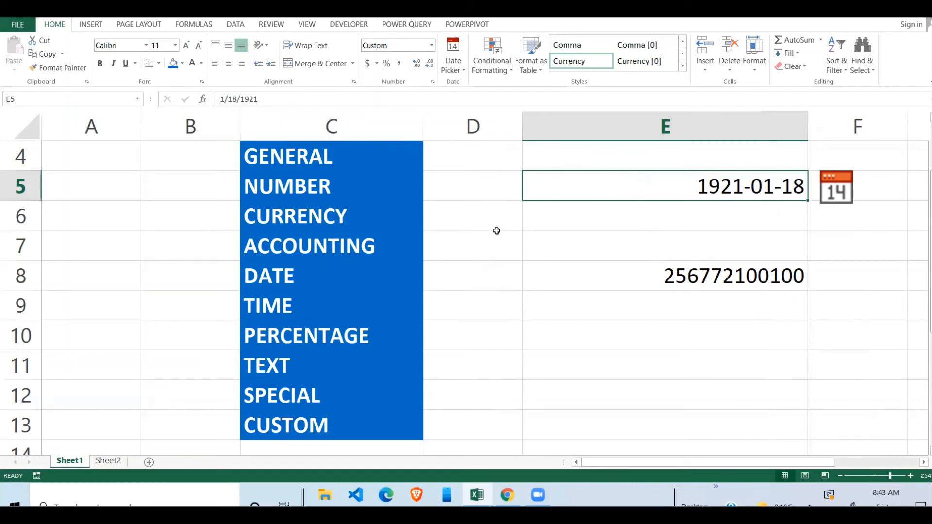
Format E5 as Text after previewing Percentage, so it shows 7689 left-aligned
key(ctrl+1)
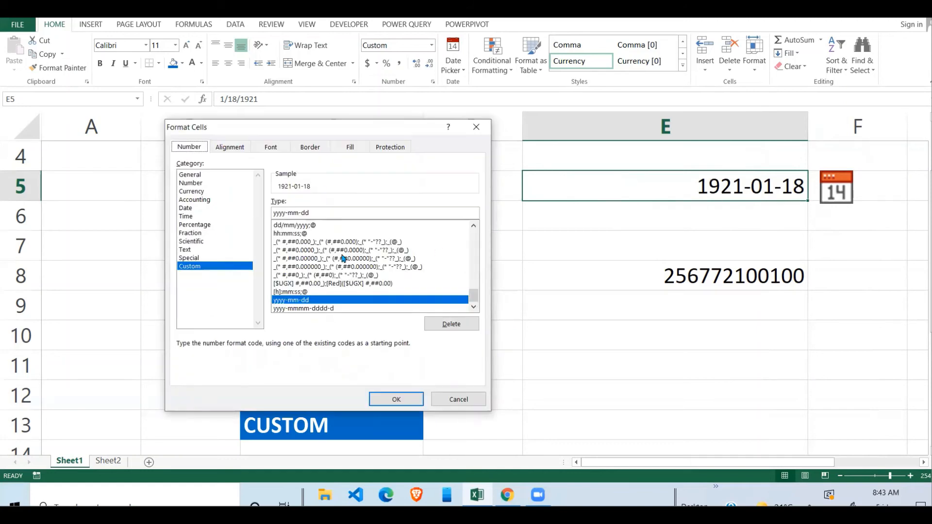
click(209, 226)
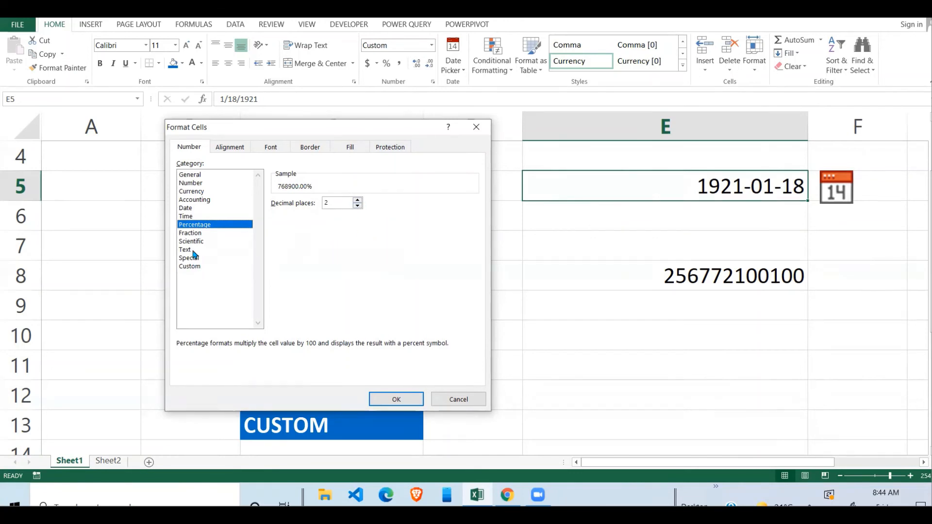
click(192, 250)
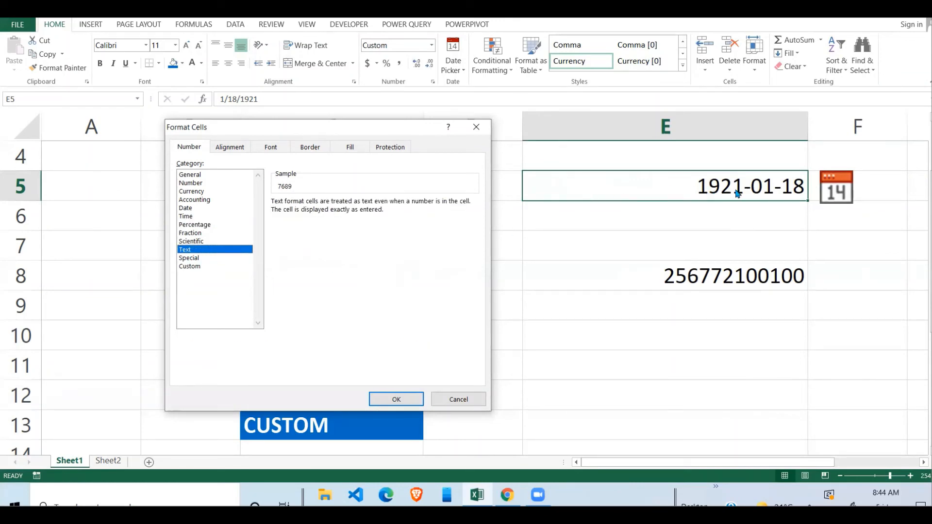
click(395, 398)
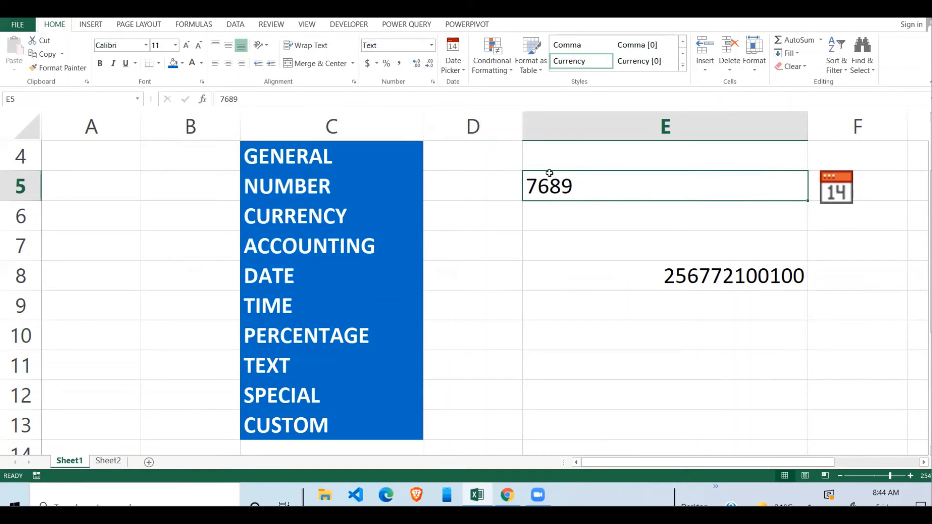
click(431, 45)
click(402, 88)
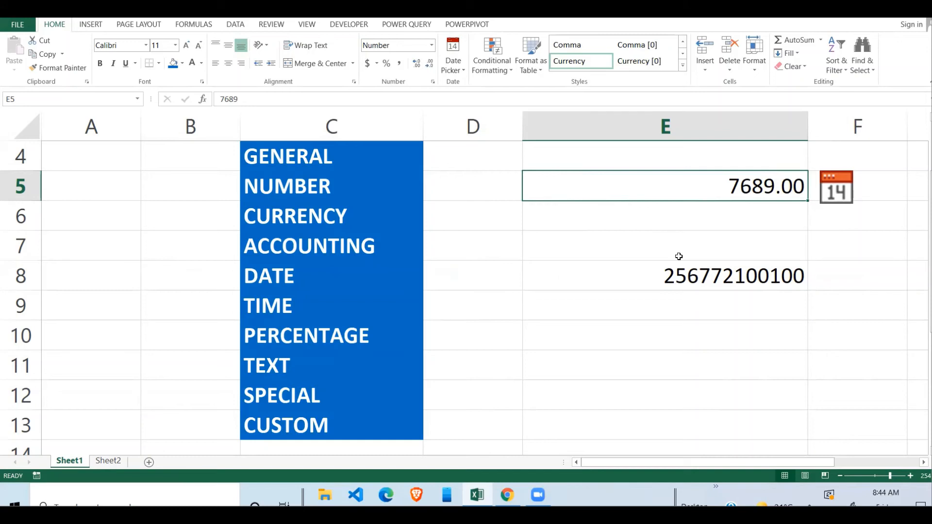
click(663, 275)
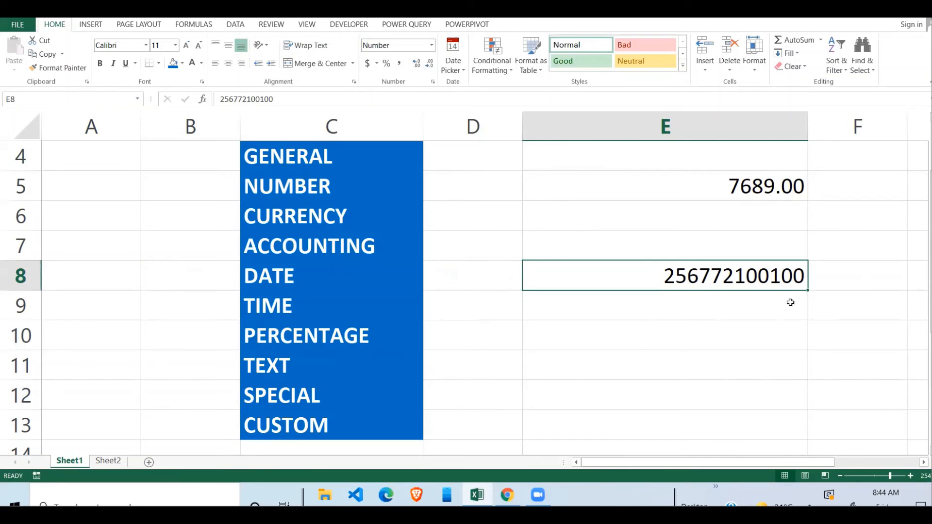
click(728, 335)
click(747, 273)
click(608, 332)
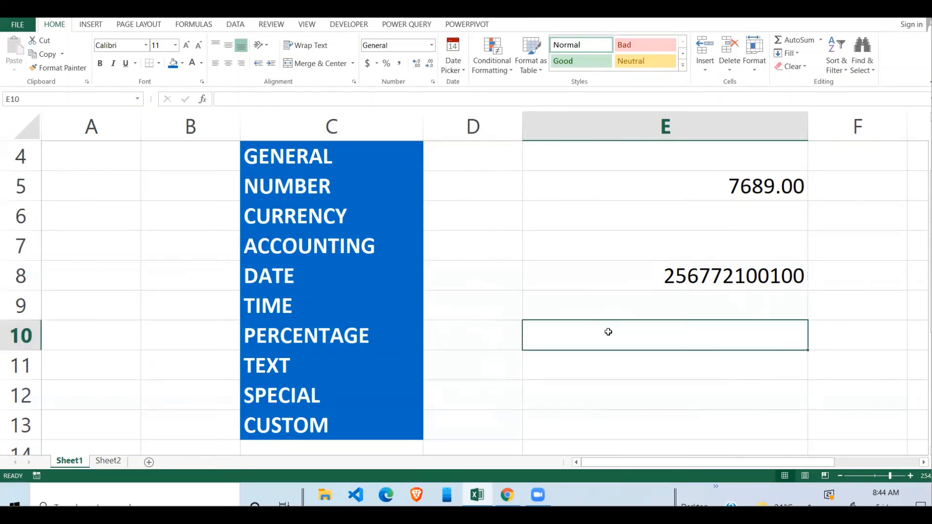
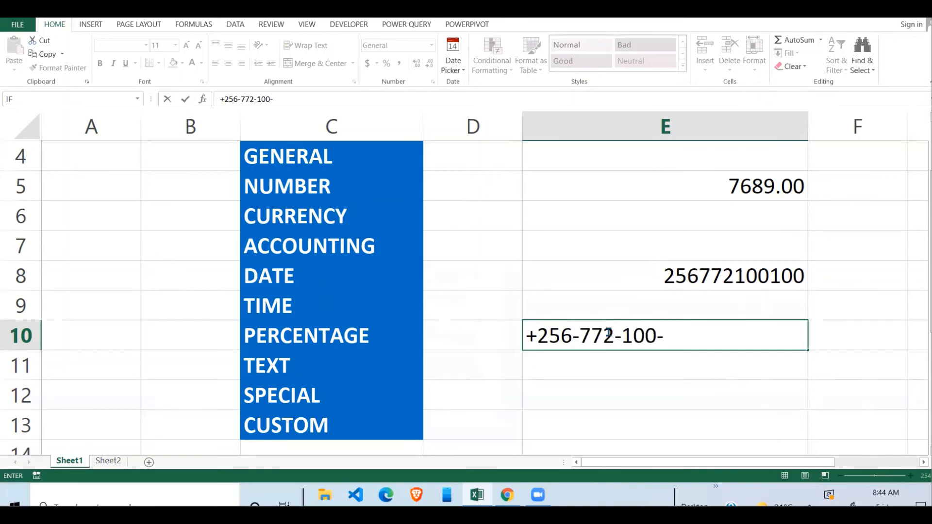
key(Return)
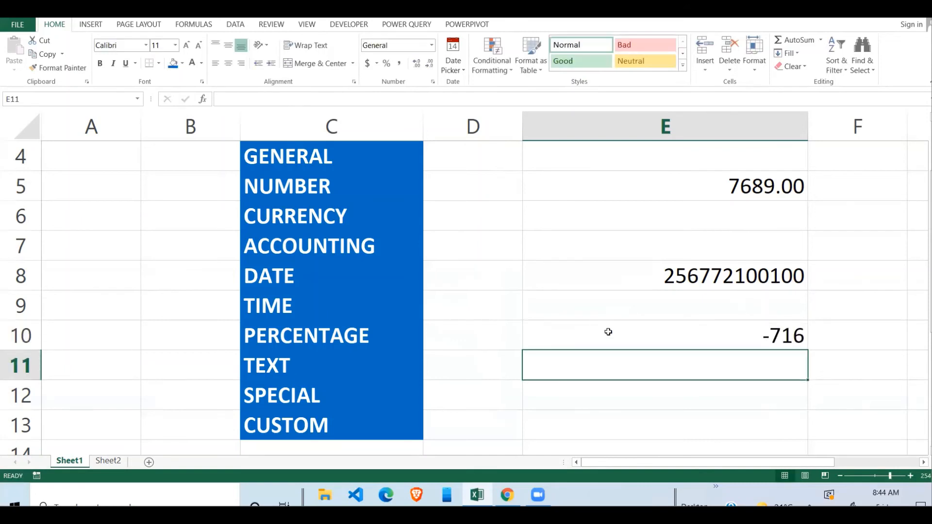
click(758, 334)
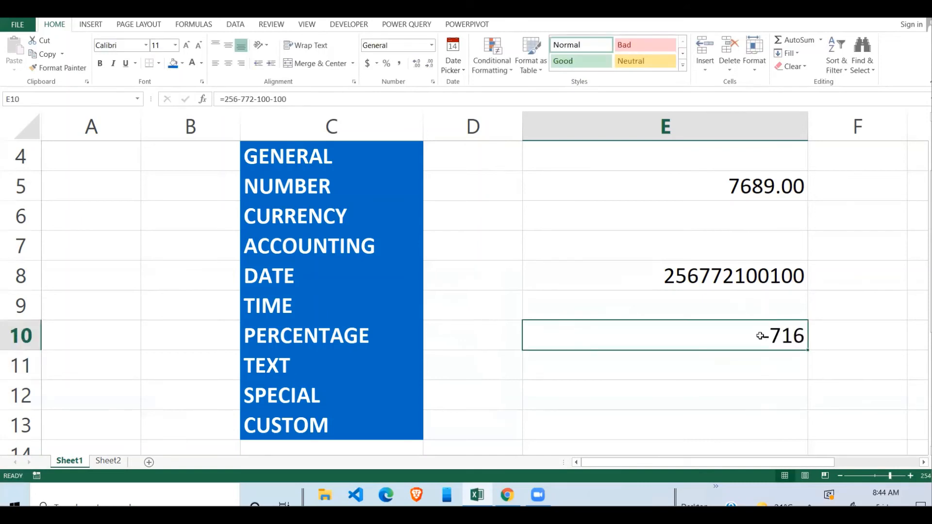
click(225, 100)
key(BackSpace)
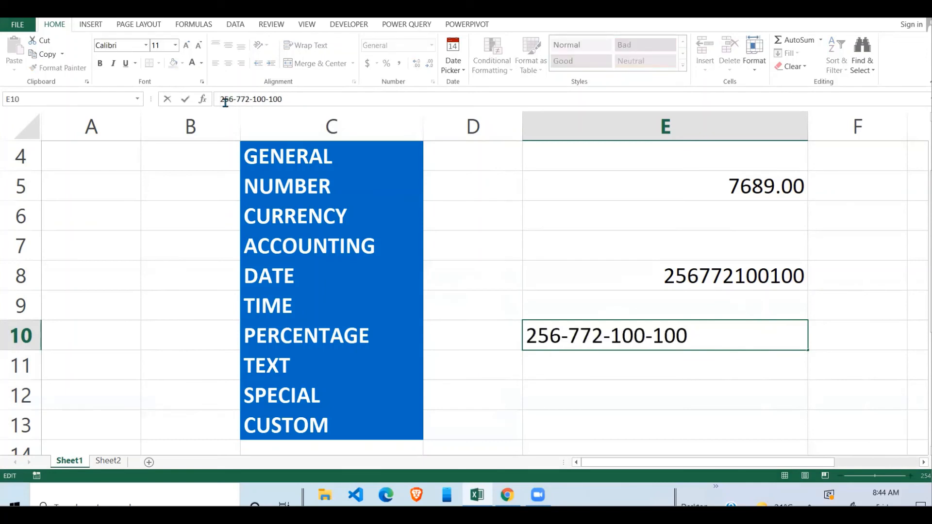
text(')
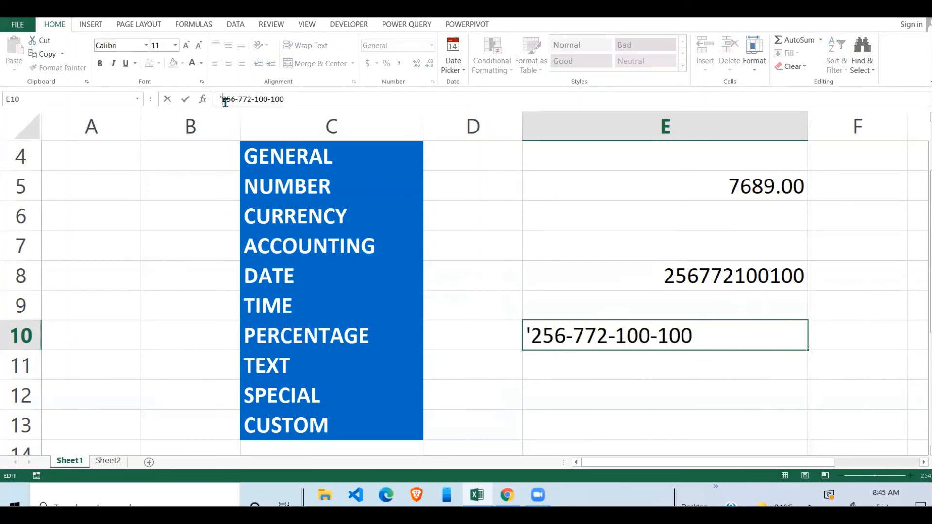
text(+)
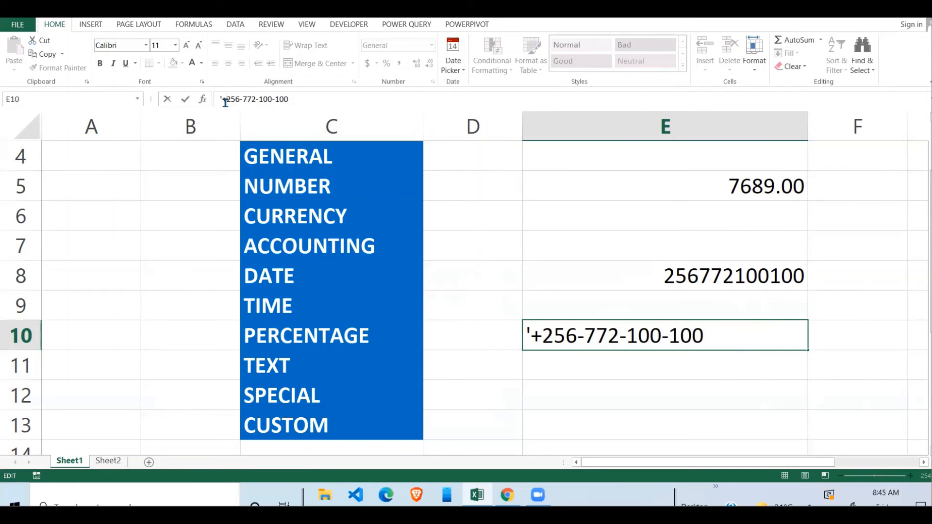
key(Return)
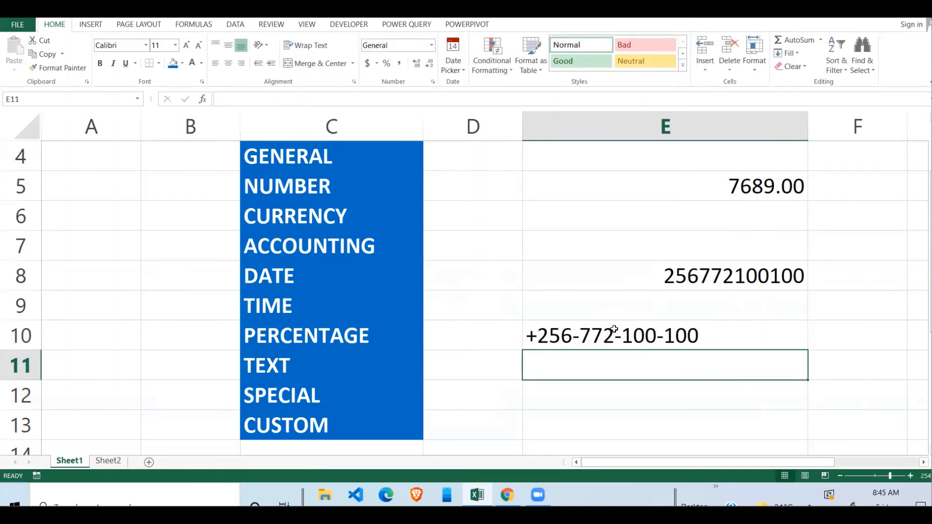
Compare the left-aligned text entry in E10 with the unformatted number in E8
click(654, 333)
click(603, 397)
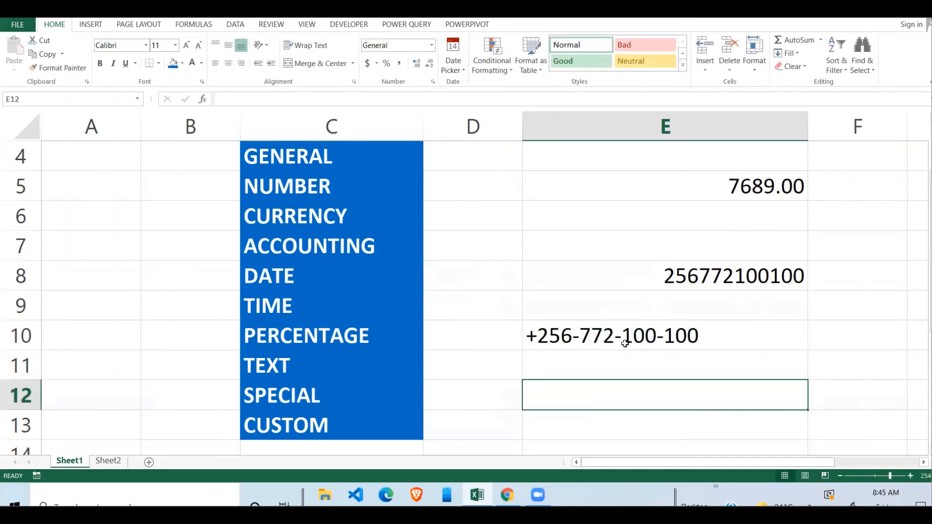
click(625, 342)
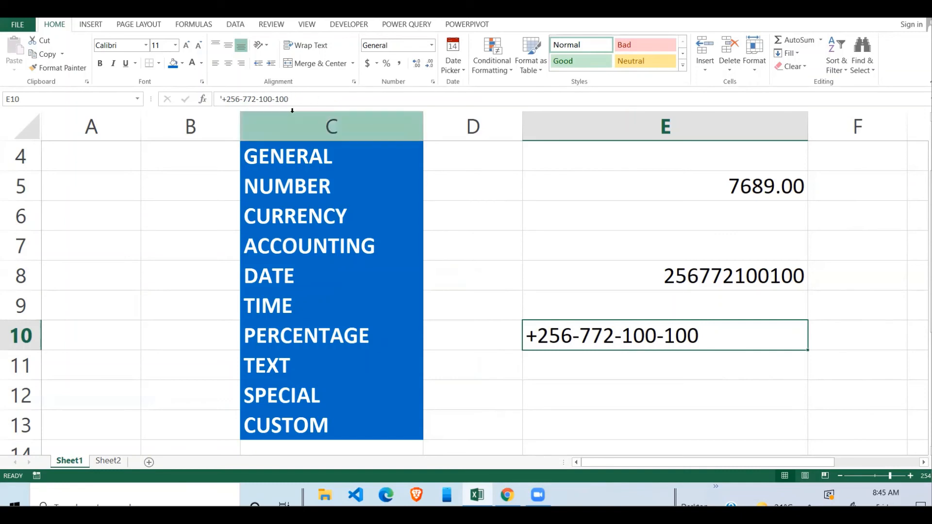
click(665, 395)
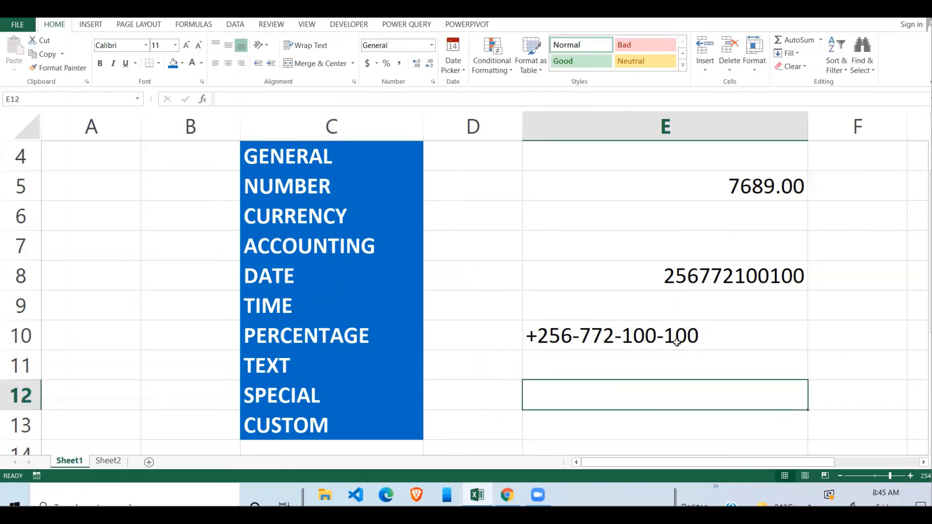
click(677, 342)
click(752, 278)
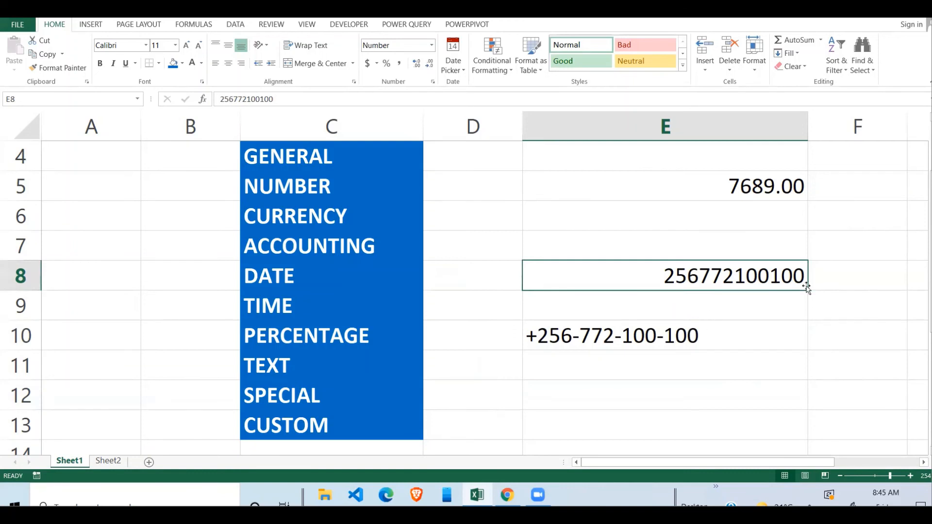
click(687, 336)
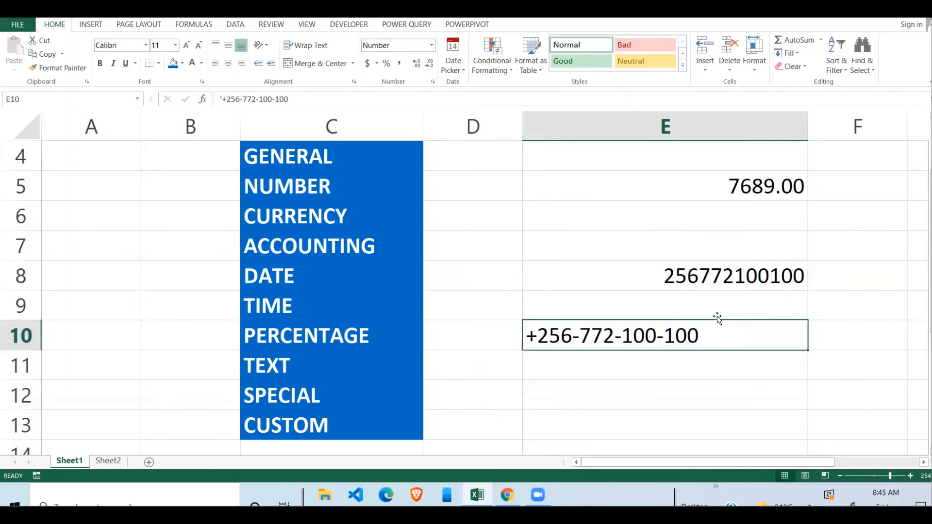
click(742, 281)
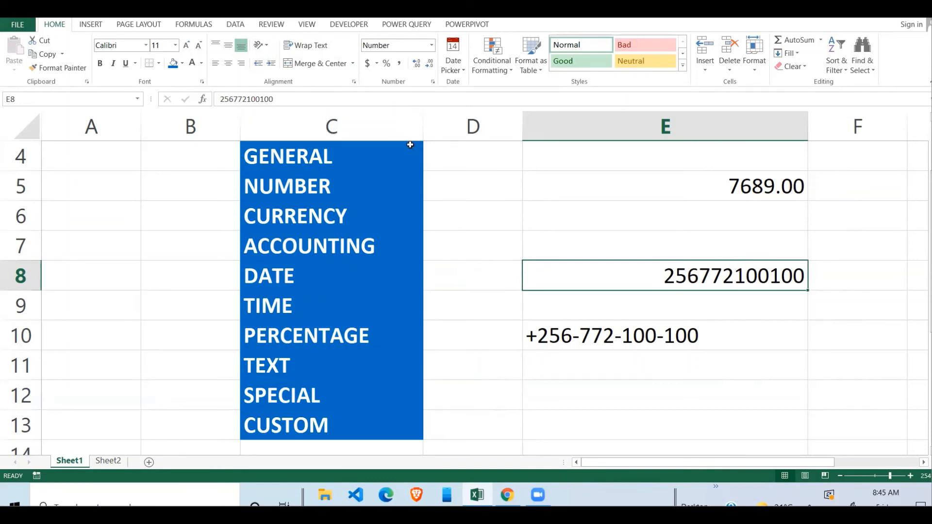
Replace E8's format code 0 with the custom code +###-###-###-###
key(ctrl+1)
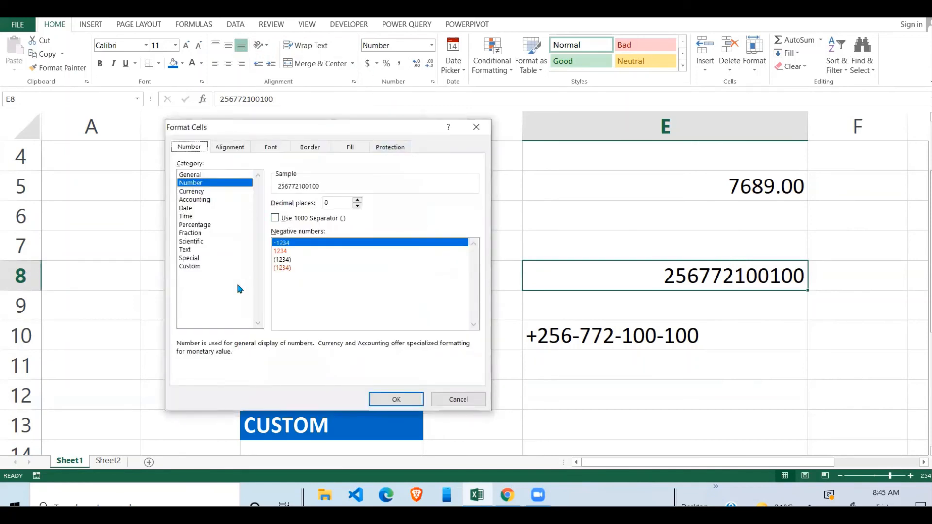
click(189, 266)
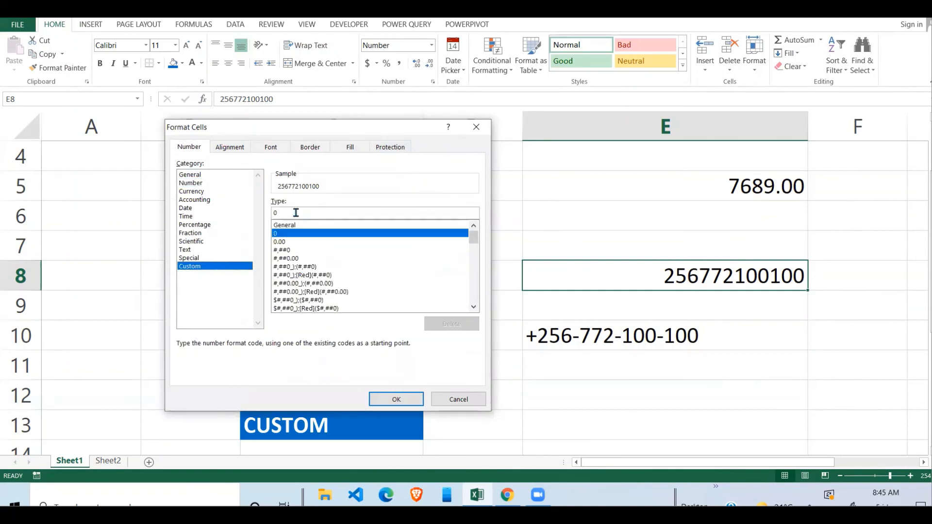
drag(291, 214, 270, 215)
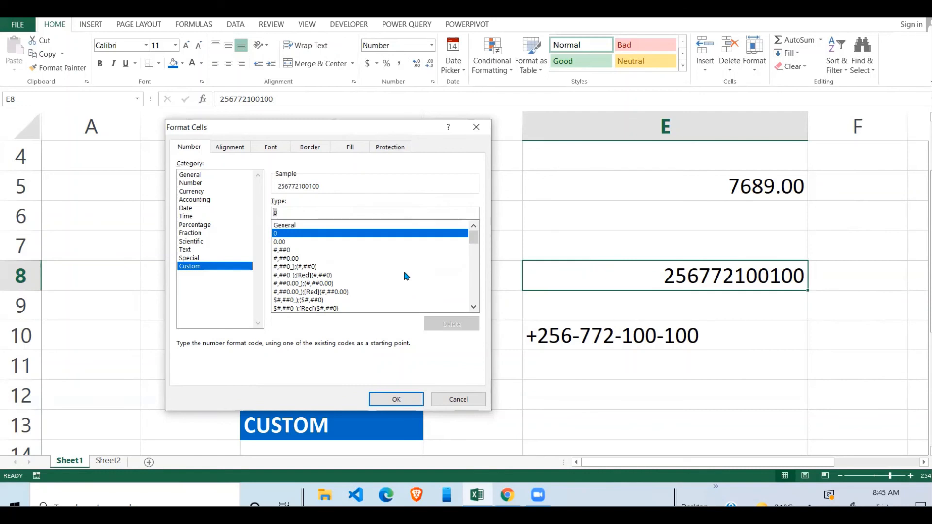
key(BackSpace)
text(+)
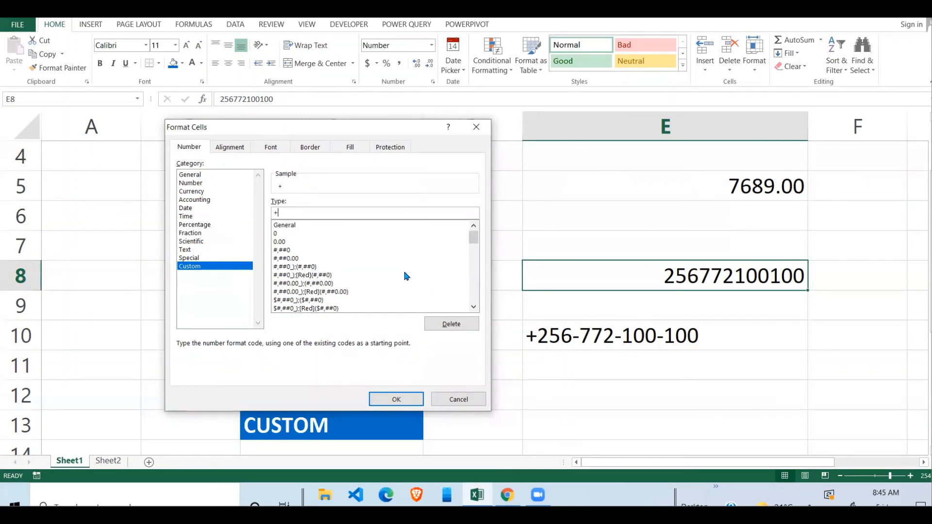
text(###-###-###)
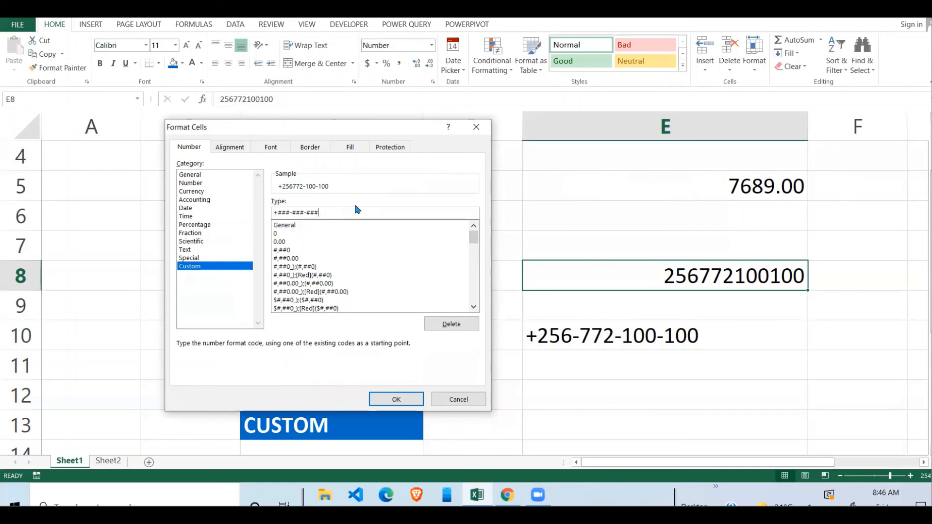
text(-###)
click(397, 399)
click(709, 313)
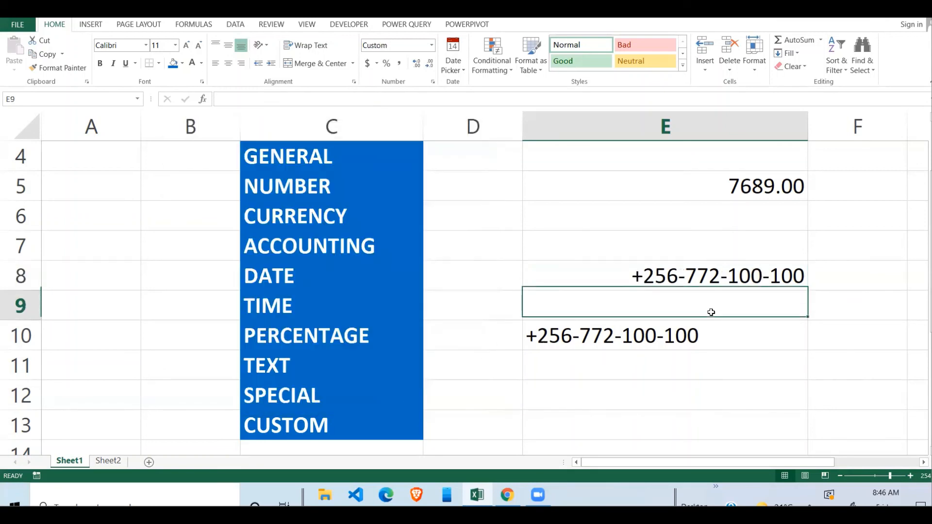
click(753, 280)
click(697, 307)
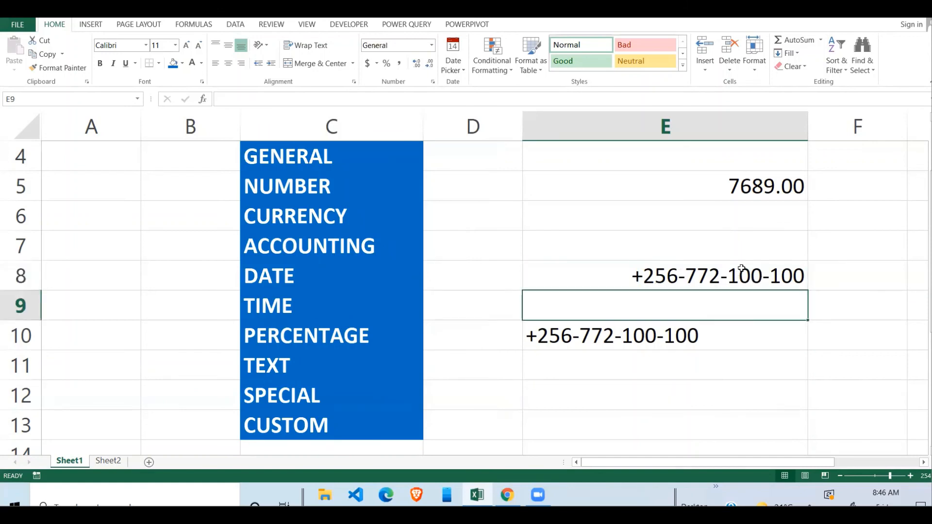
click(750, 258)
click(725, 281)
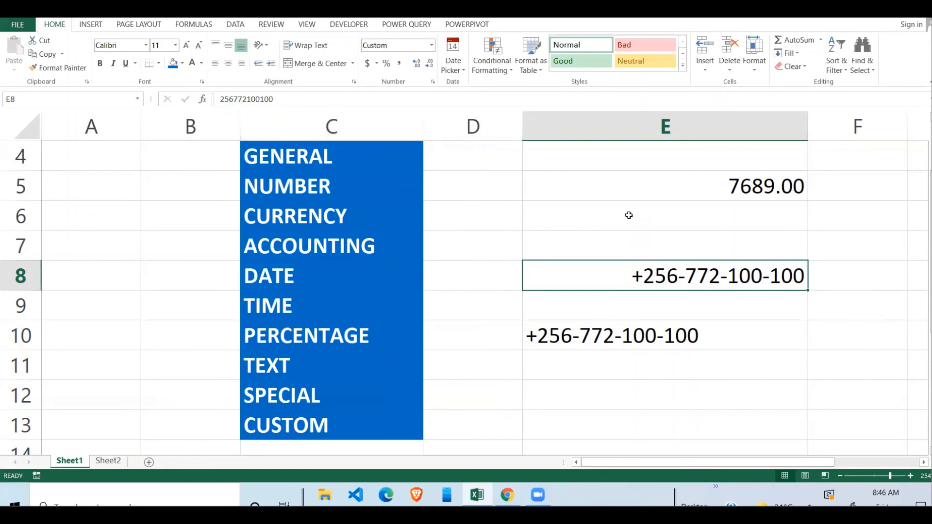
click(707, 315)
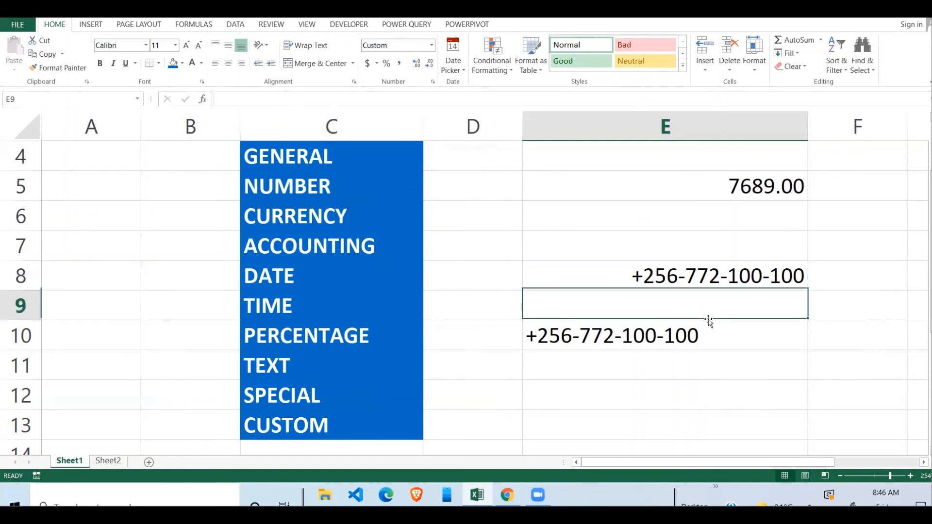
click(719, 278)
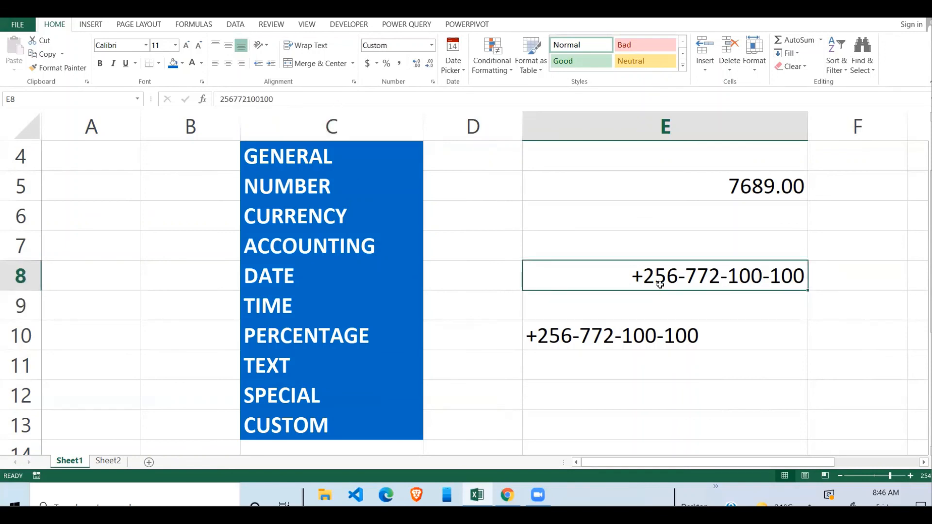
click(707, 353)
click(748, 281)
click(685, 305)
click(701, 276)
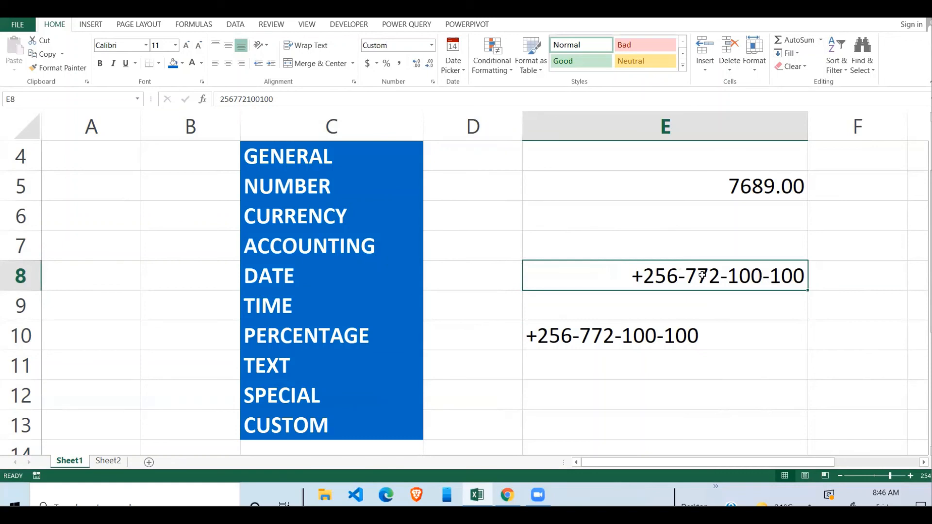